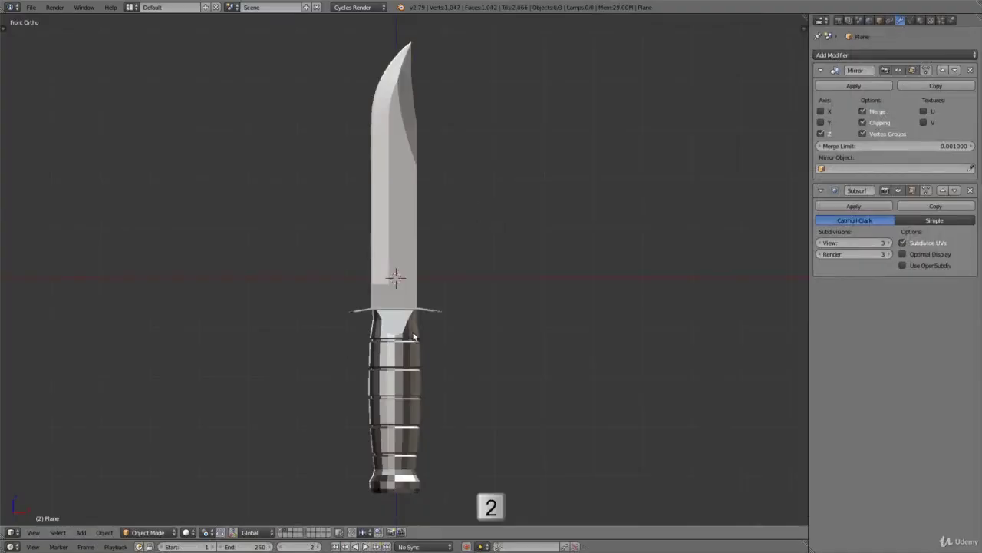
Select the knife handle and isolate it in local view.
shift+middle_drag(418, 399, 405, 271)
scroll(400, 299, up, 4)
right_click(374, 285)
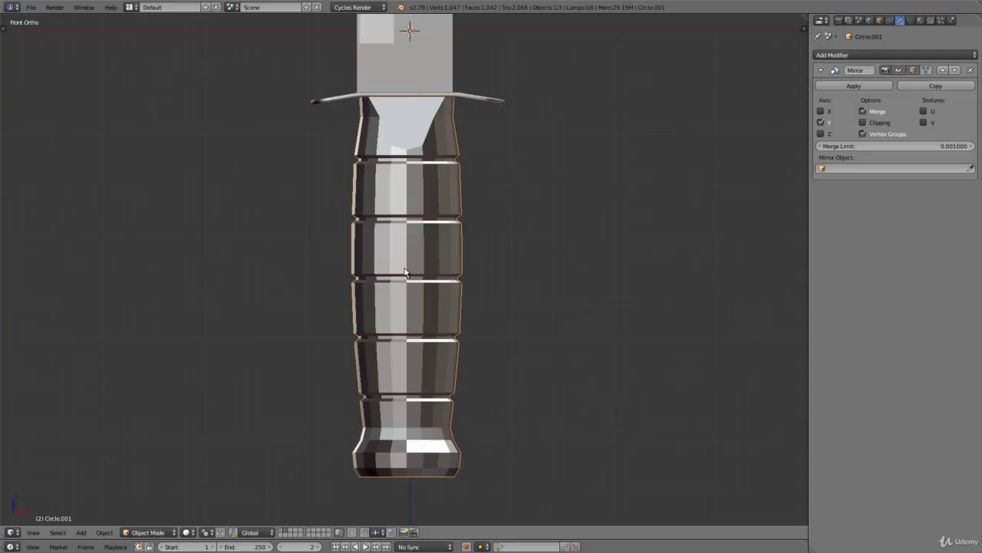
key(slash)
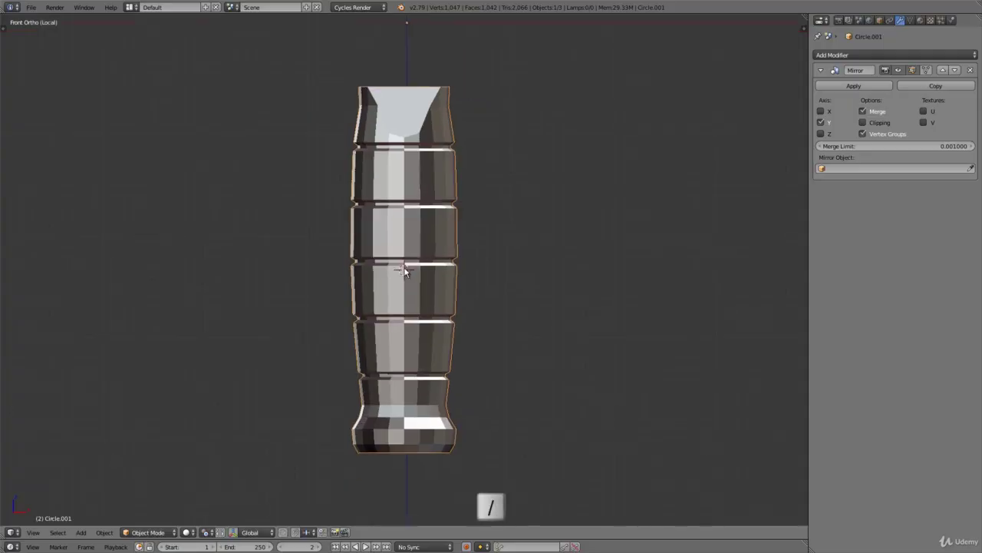
middle_drag(405, 270, 417, 228)
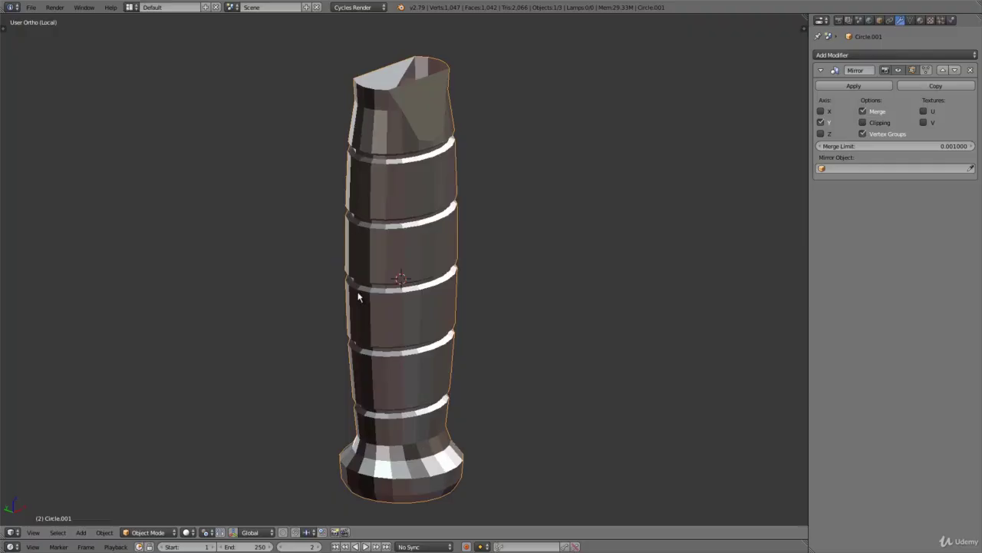
Enter Edit Mode on the handle and fill a narrow face along the flat edge at its upper opening.
key(Tab)
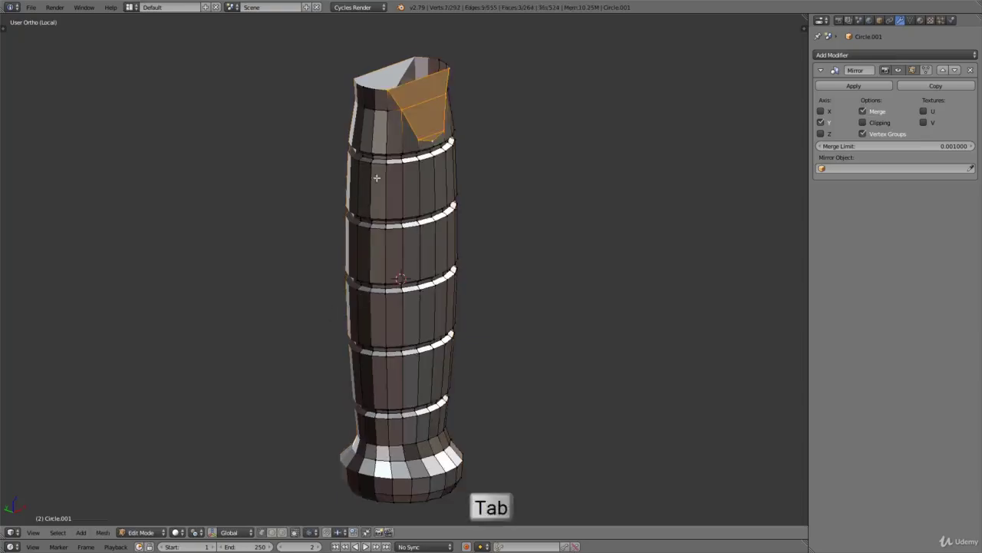
key(KP_Decimal)
scroll(422, 145, up, 3)
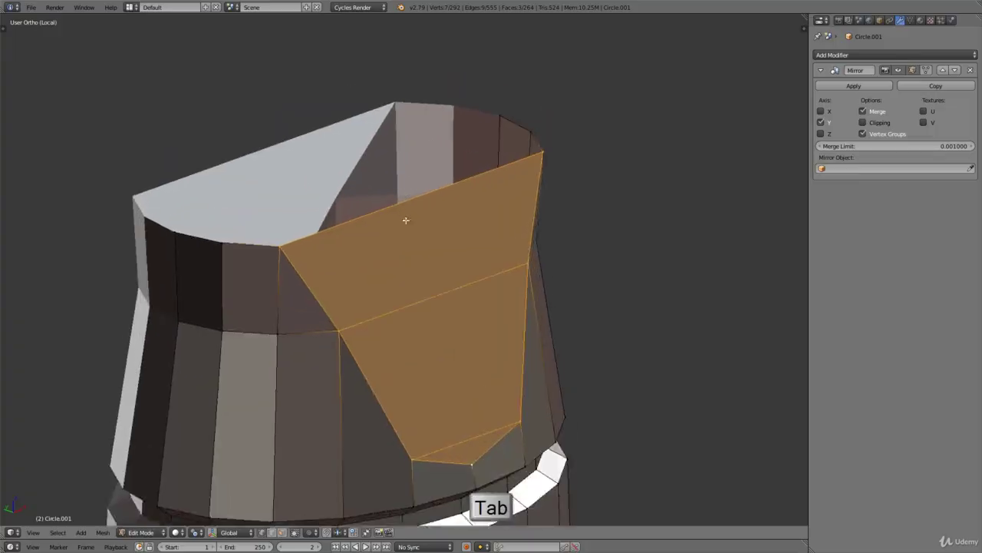
middle_drag(406, 220, 406, 232)
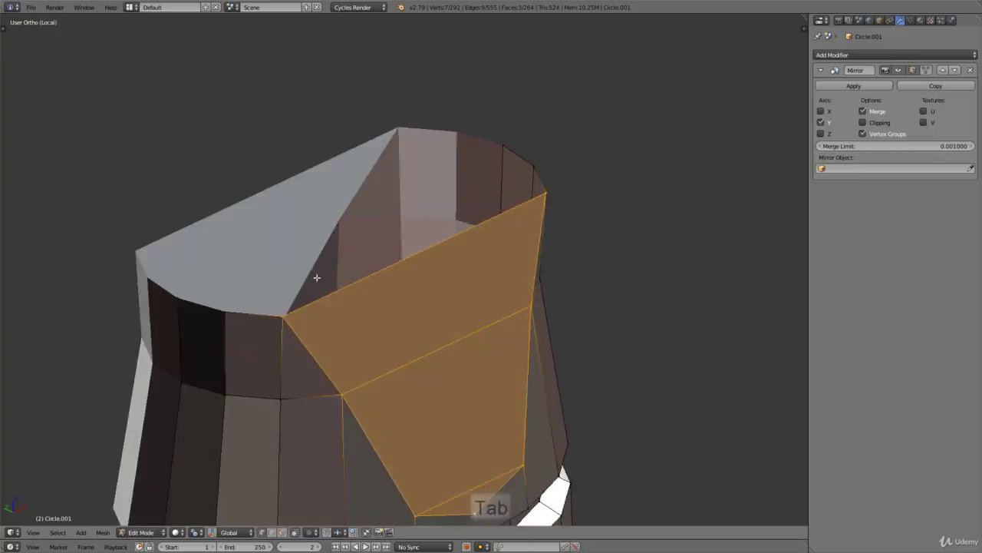
right_click(545, 198)
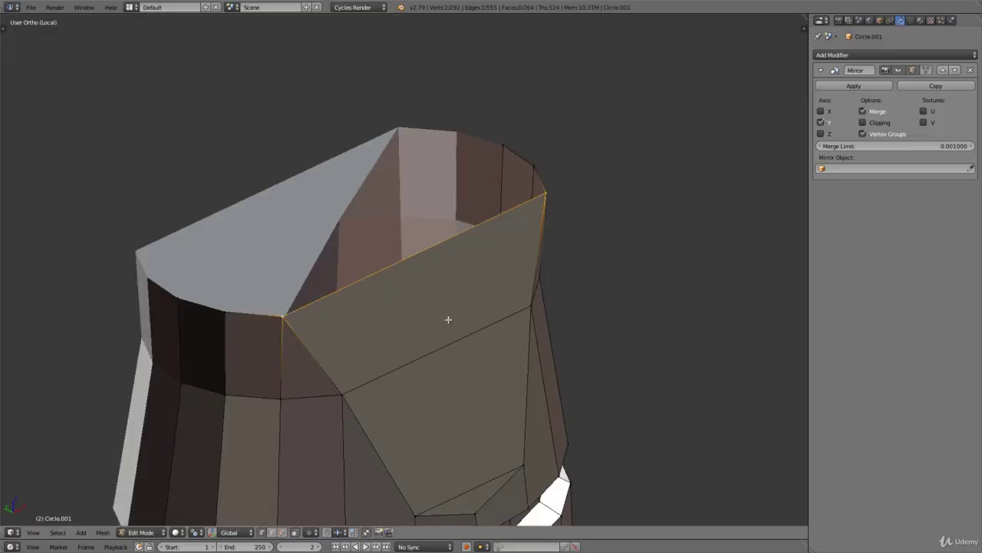
key(f)
scroll(373, 191, down, 5)
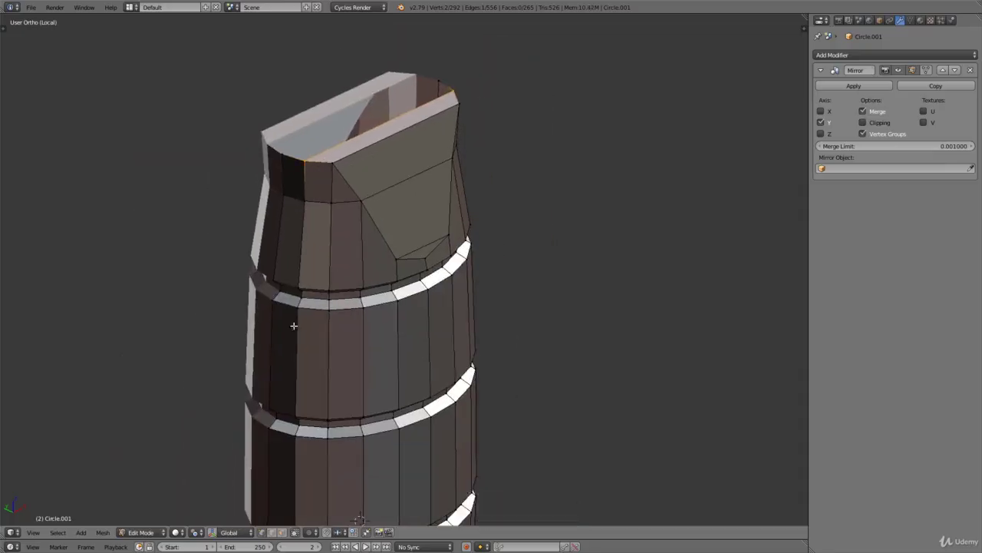
Select the vertical edge loop running along the handle's sides, excluding the edge that crosses the bottom cap.
click(280, 532)
alt+right_click(278, 178)
scroll(277, 178, down, 3)
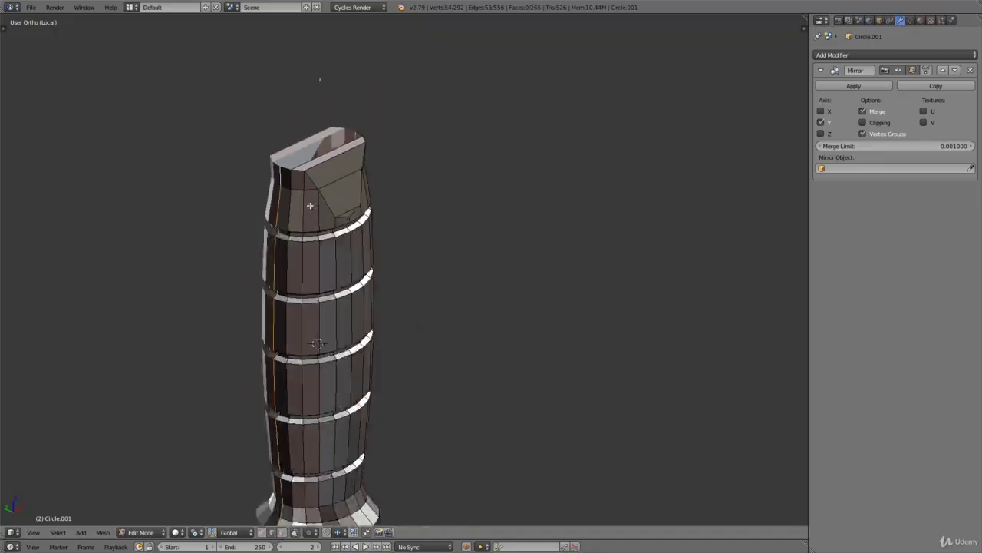
middle_drag(307, 208, 234, 173)
scroll(238, 179, up, 3)
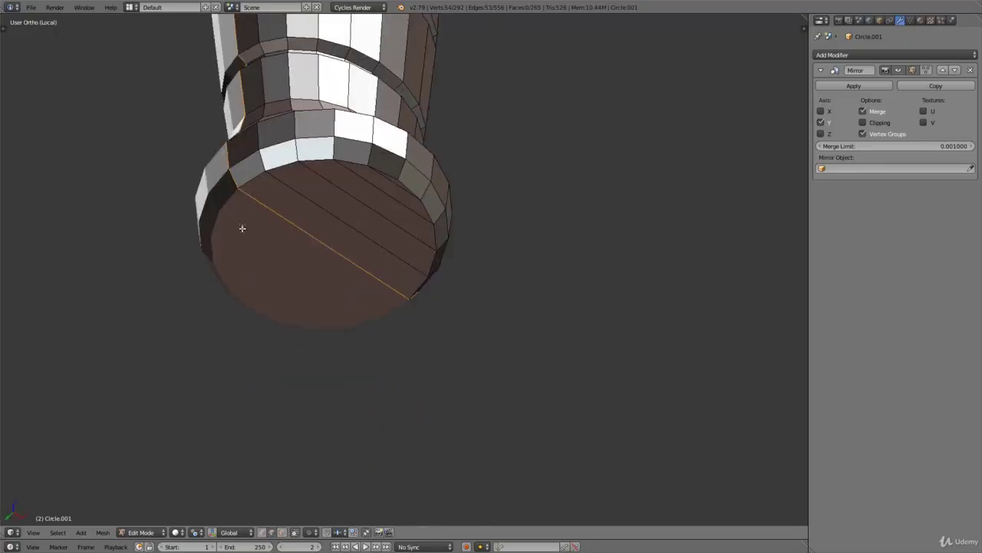
scroll(241, 226, up, 2)
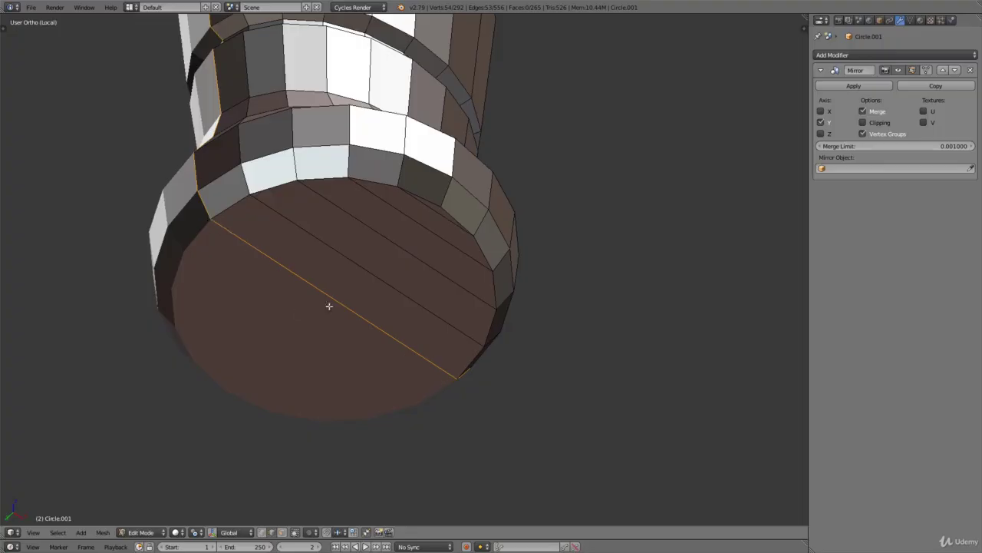
shift+right_click(328, 298)
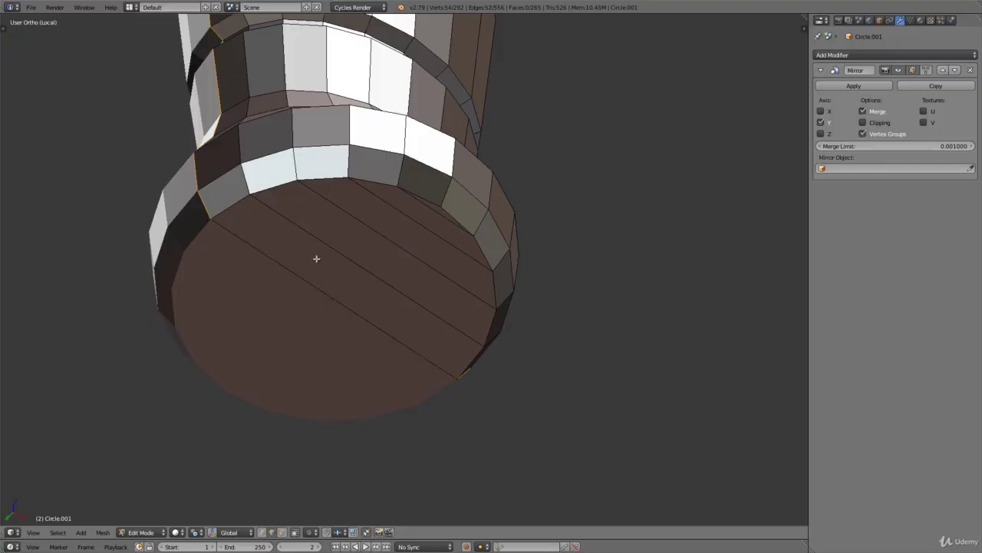
middle_drag(305, 221, 361, 284)
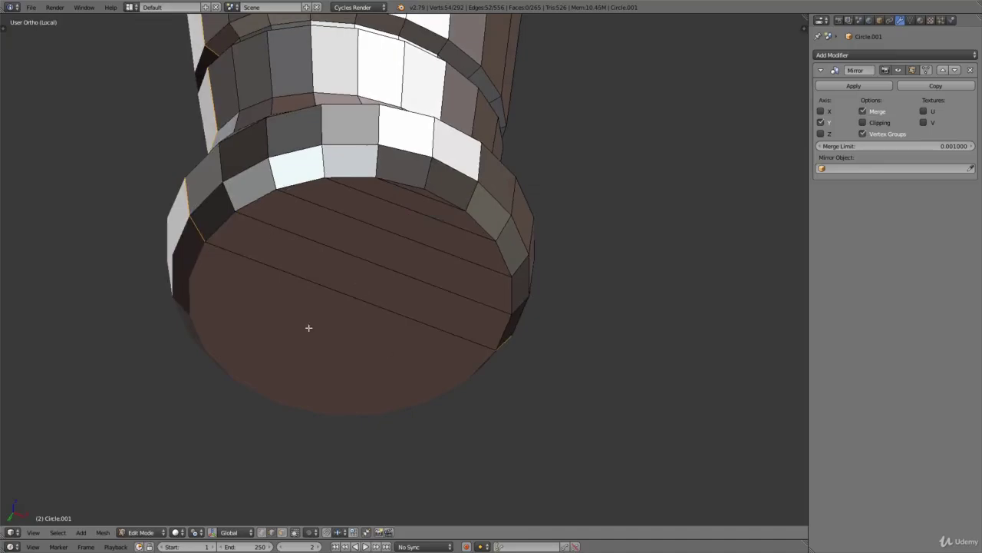
Add the rim edges around the handle's bottom cap to the edge selection.
alt+shift+right_click(217, 223)
alt+shift+right_click(512, 294)
key(z)
mouse_move(473, 243)
middle_down()
mouse_move(403, 230)
mouse_move(416, 258)
mouse_move(412, 149)
mouse_move(368, 135)
mouse_move(384, 192)
mouse_move(356, 195)
middle_up()
scroll(416, 258, down, 4)
scroll(382, 141, up, 5)
key(z)
Add the short edges at both ends of the narrow upper face to the selection and check it in wireframe.
shift+right_click(328, 168)
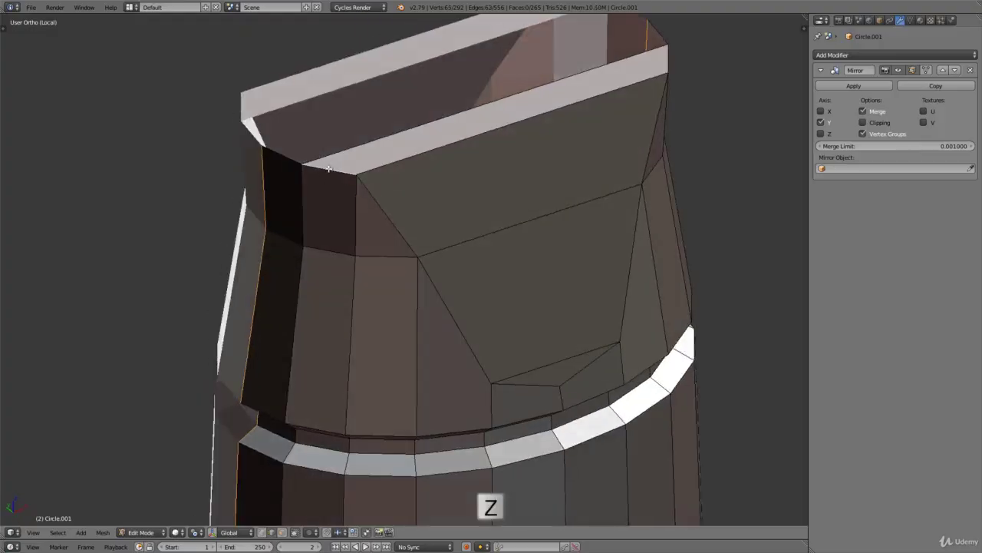
middle_drag(454, 144, 419, 157)
shift+right_click(529, 185)
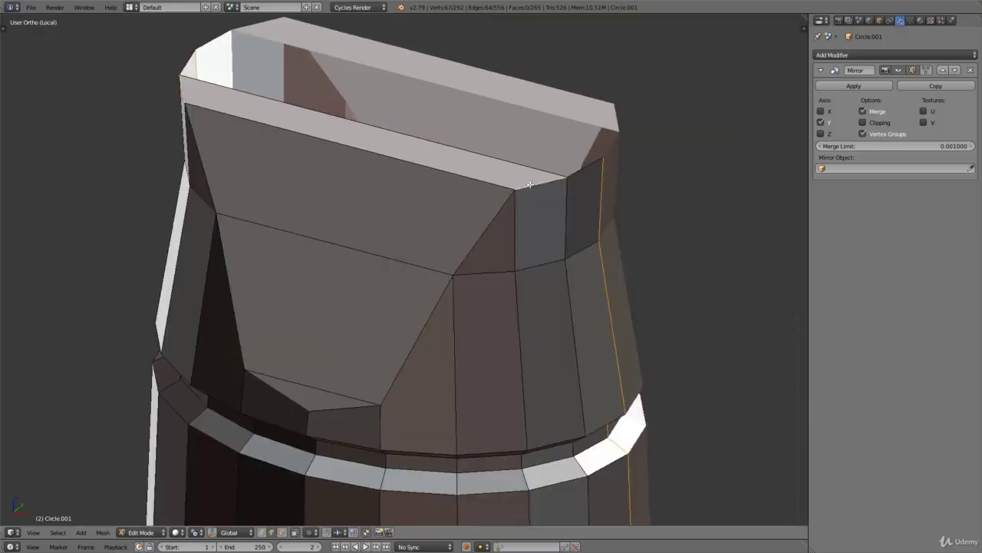
key(z)
middle_drag(529, 185, 261, 245)
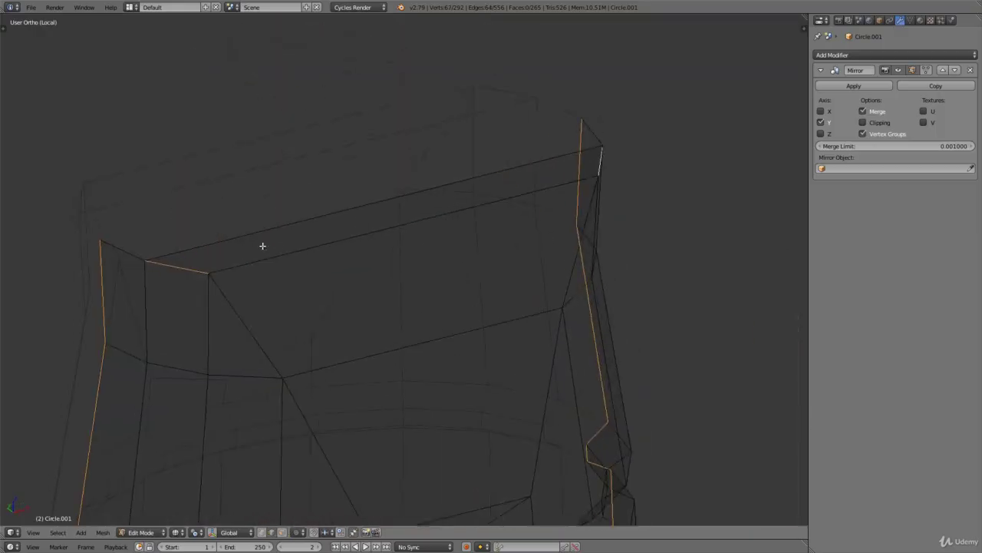
key(z)
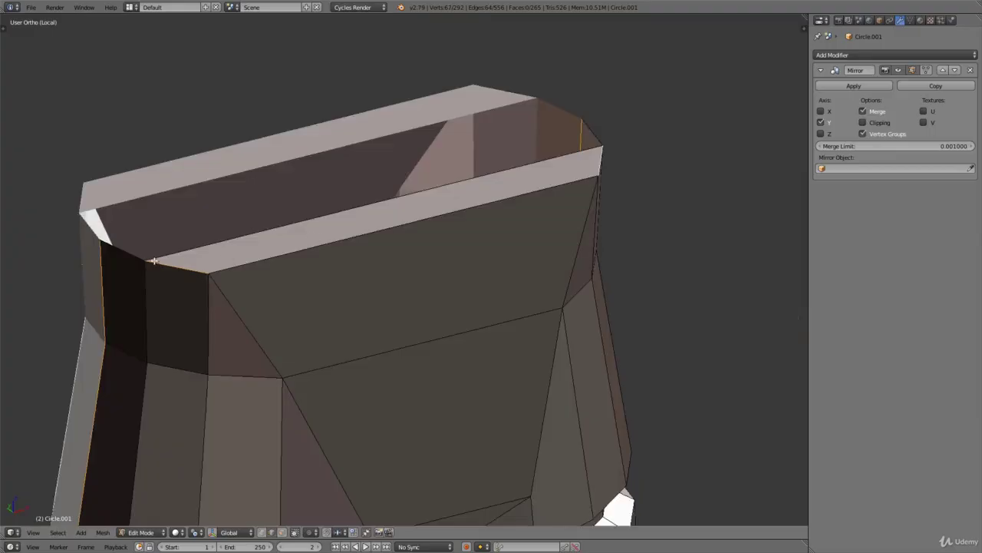
Mark the selected handle edges as UV seams and deselect everything.
scroll(233, 242, down, 6)
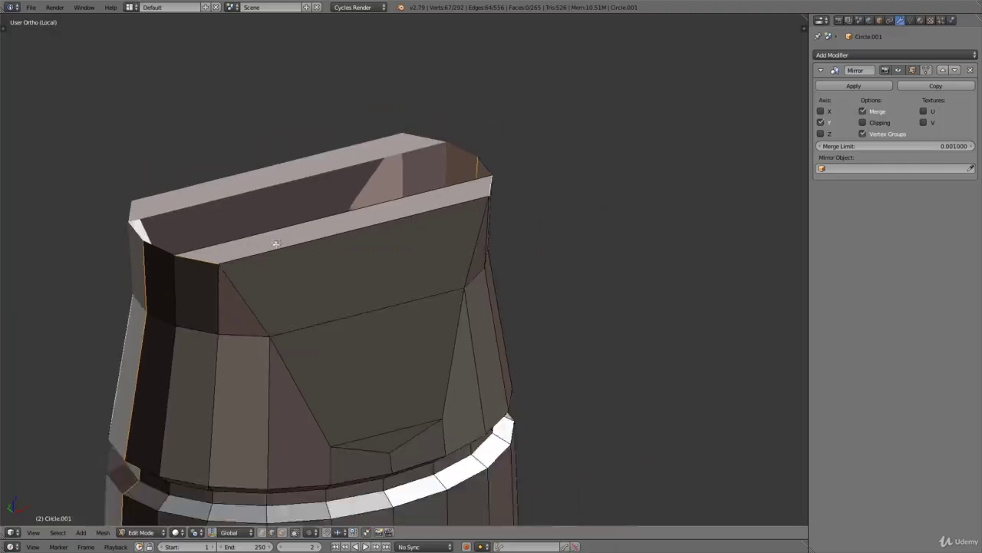
middle_drag(320, 193, 325, 127)
scroll(325, 192, down, 5)
scroll(327, 131, up, 3)
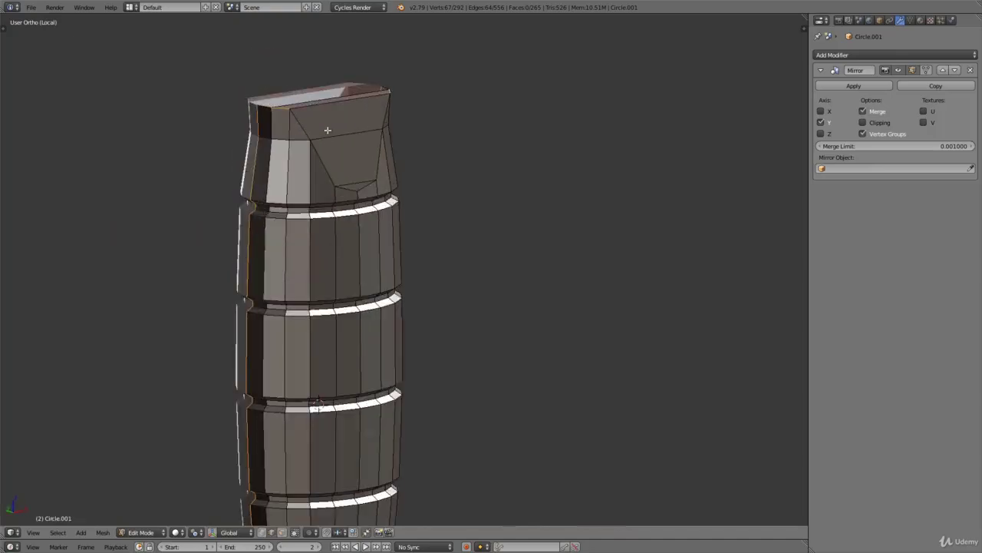
key(ctrl+e)
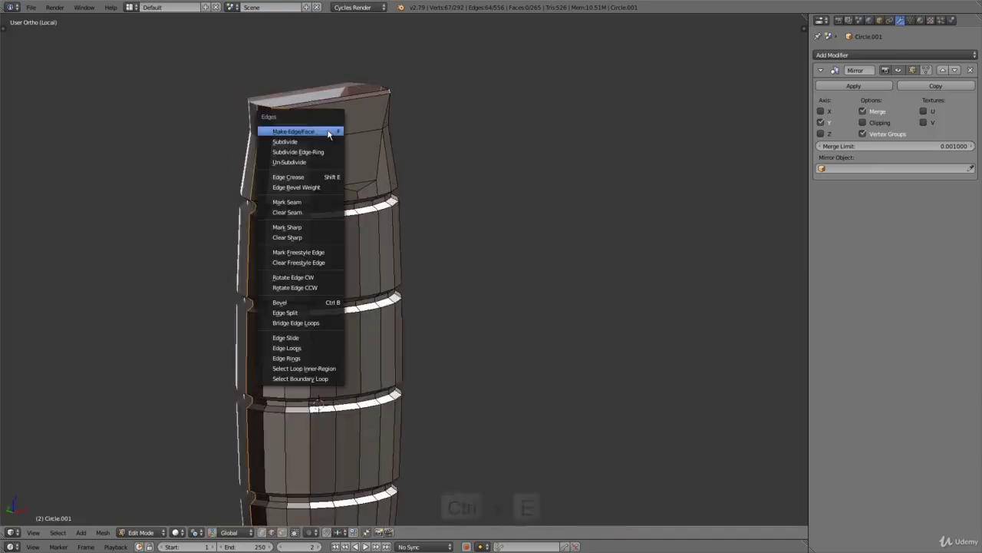
click(322, 202)
key(a)
middle_drag(322, 206, 281, 175)
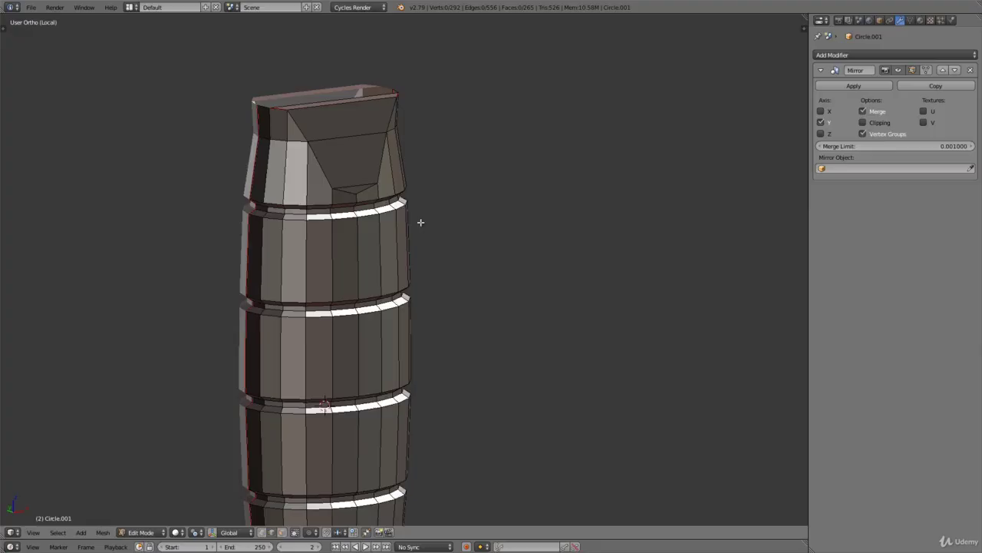
scroll(421, 222, down, 5)
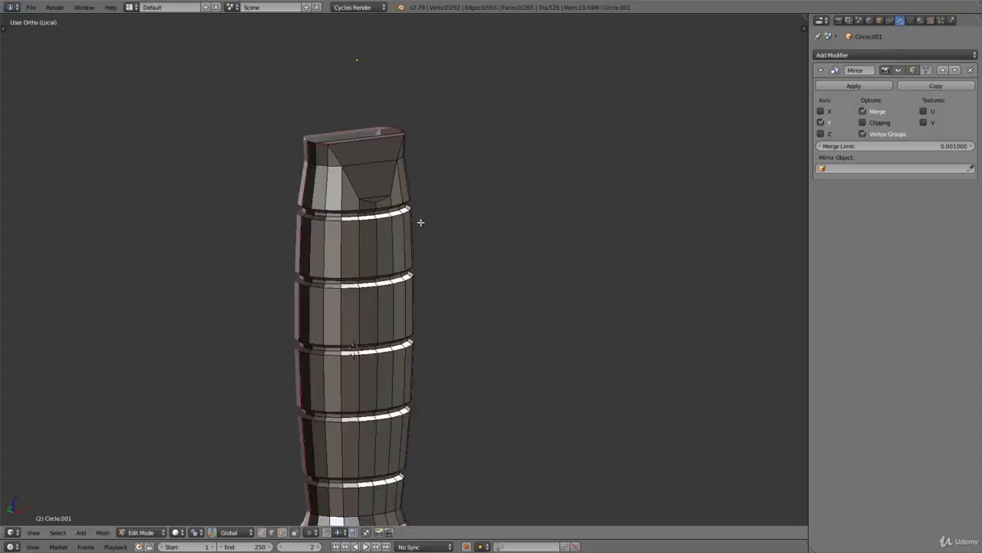
Return to Object Mode and apply the handle's Mirror modifier.
key(Tab)
shift+middle_drag(413, 262, 448, 232)
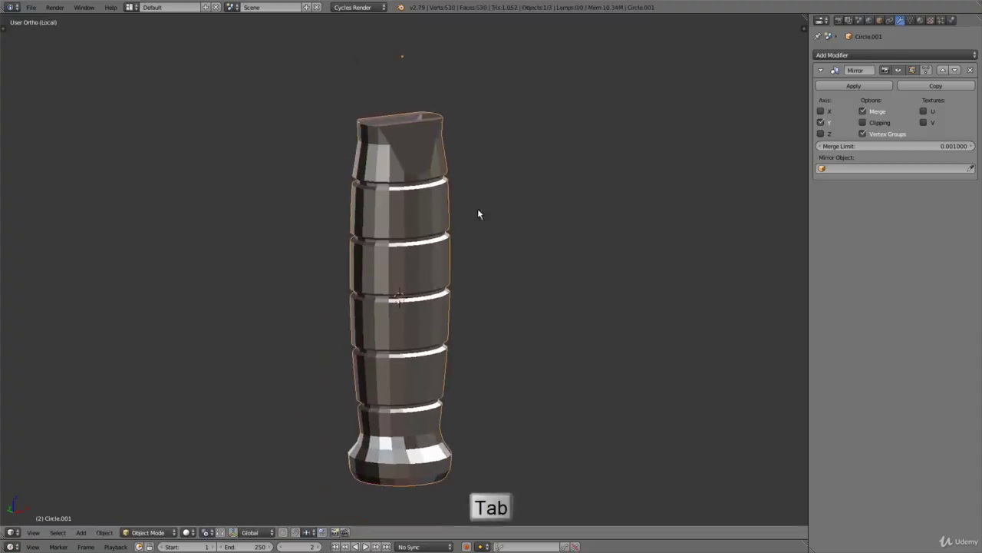
click(857, 85)
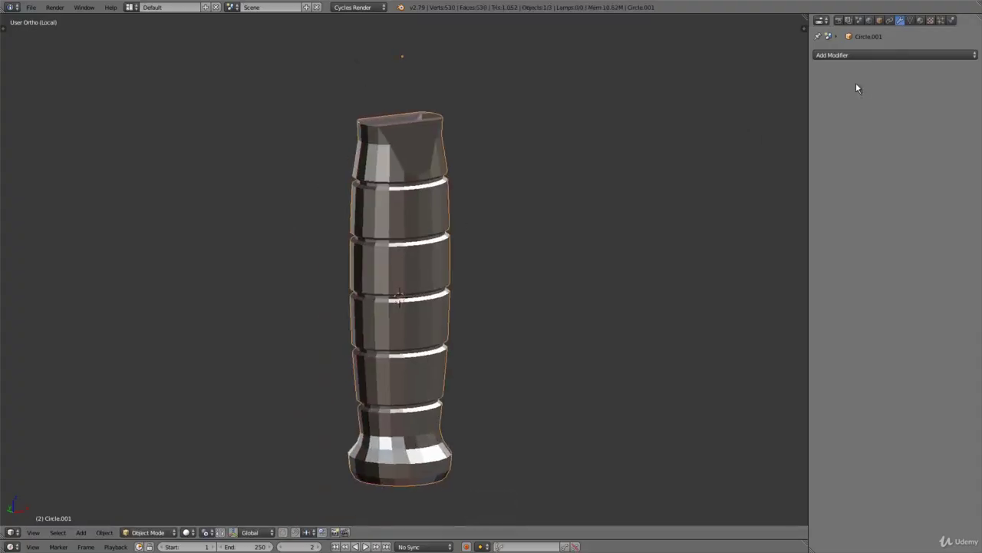
Select the entire handle mesh in Edit Mode and split the viewport to show a UV/Image Editor beside it.
key(Tab)
scroll(394, 137, up, 4)
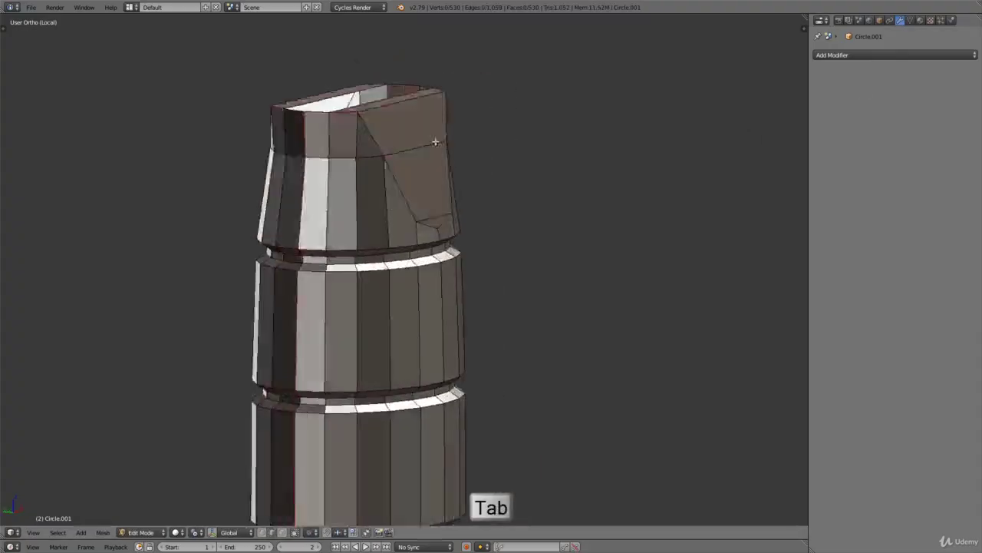
middle_drag(432, 143, 702, 94)
key(a)
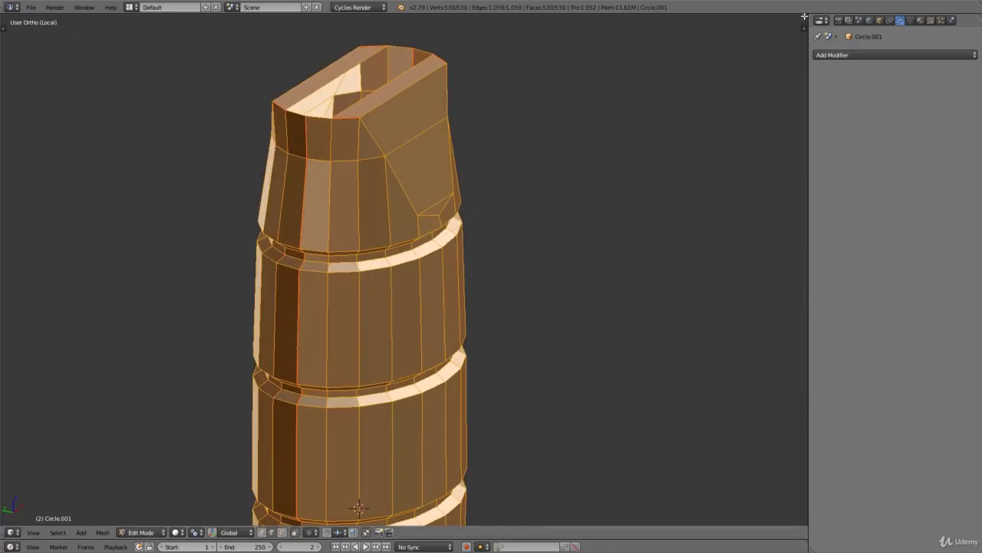
drag(804, 15, 439, 36)
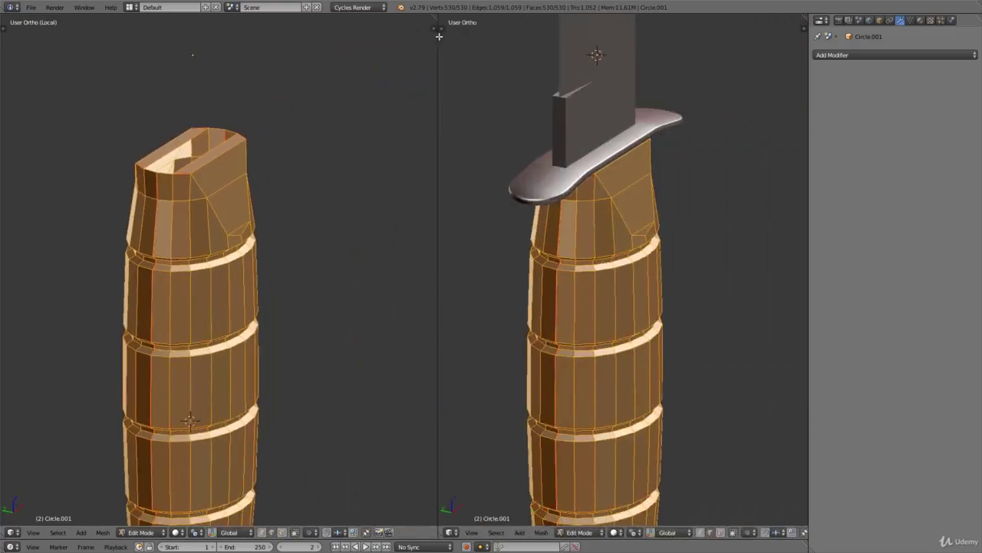
click(455, 533)
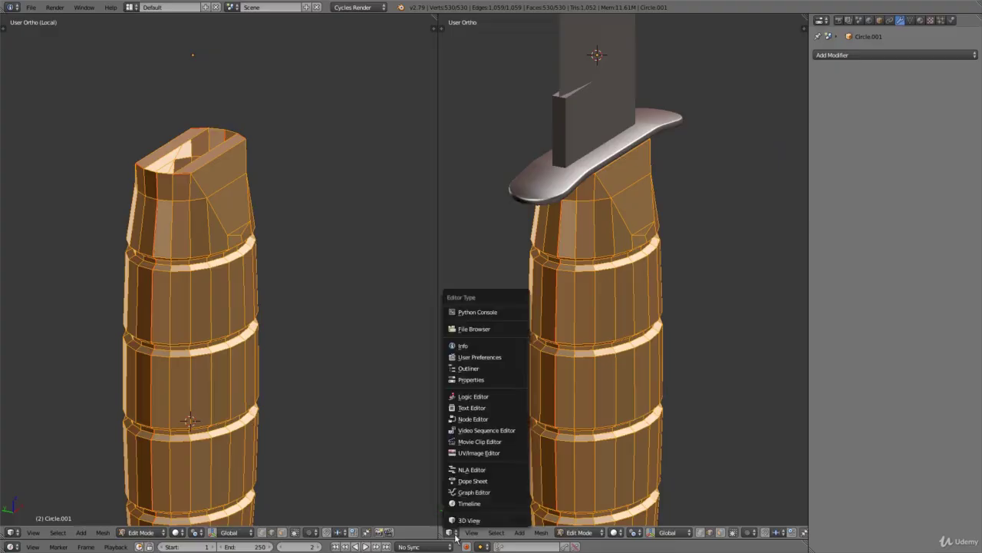
click(504, 457)
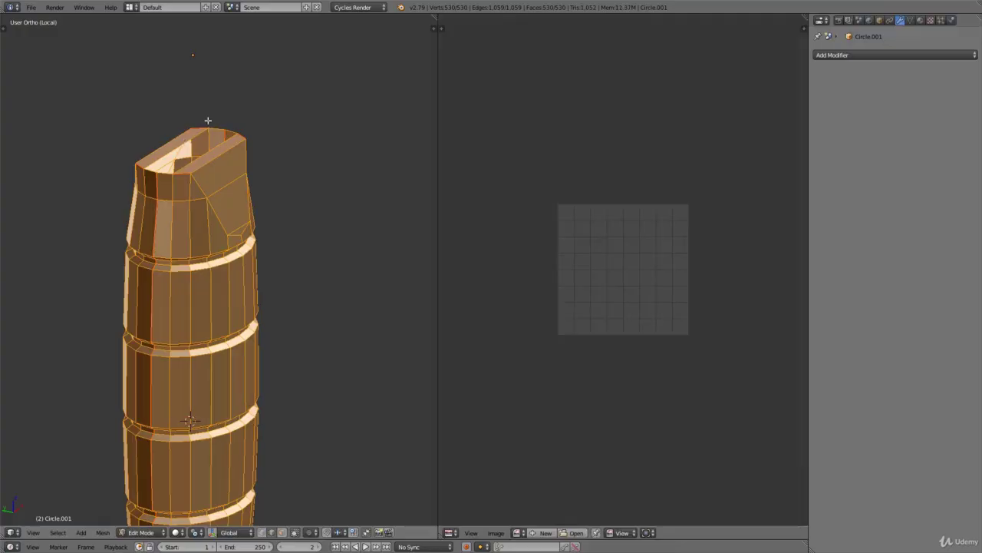
Unwrap the entire handle mesh along its seams and inspect the resulting UV islands.
key(u)
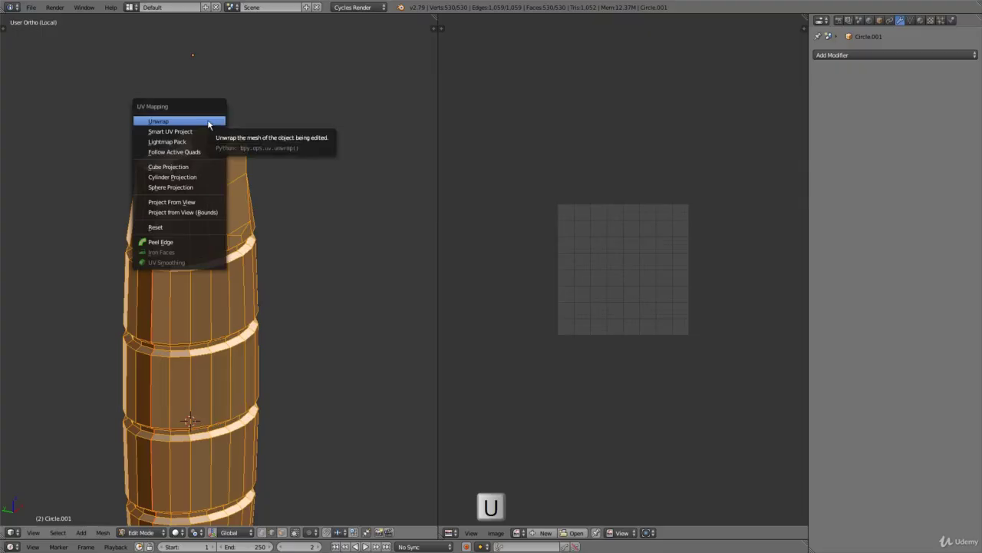
click(176, 121)
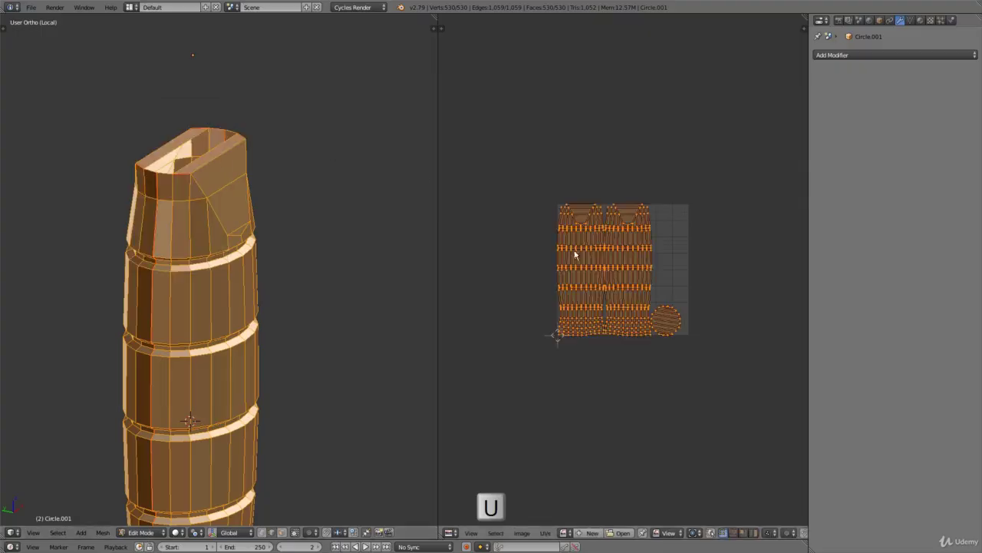
scroll(618, 257, up, 4)
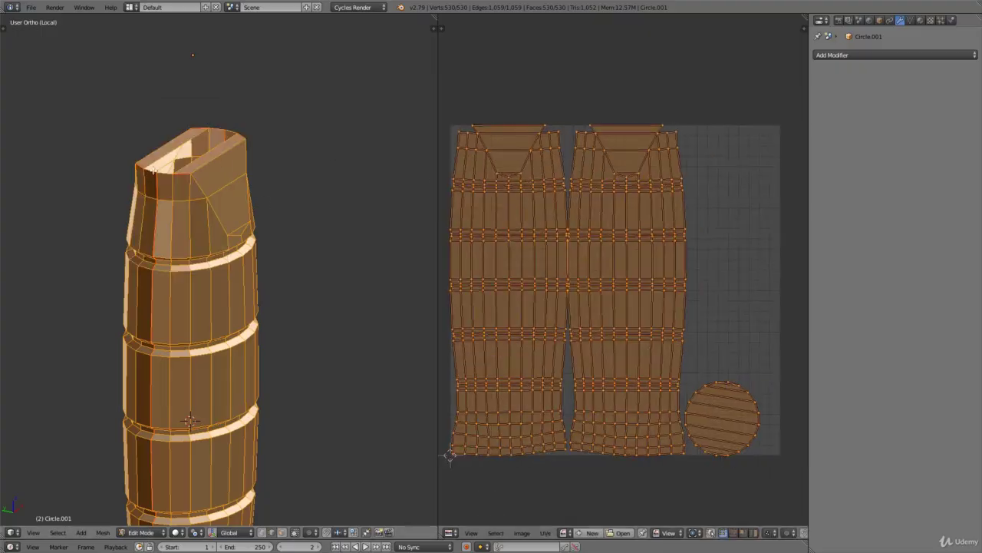
scroll(577, 254, up, 2)
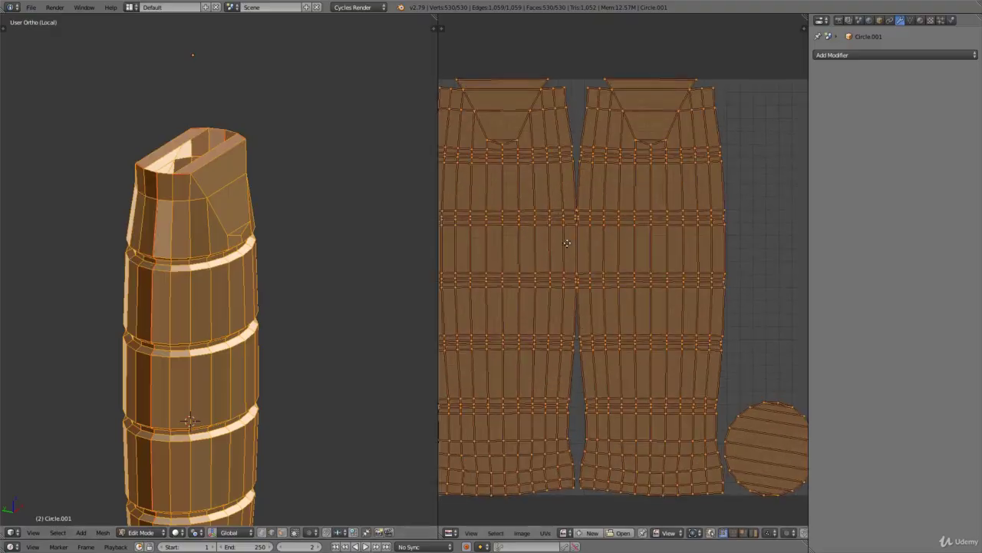
scroll(666, 138, up, 3)
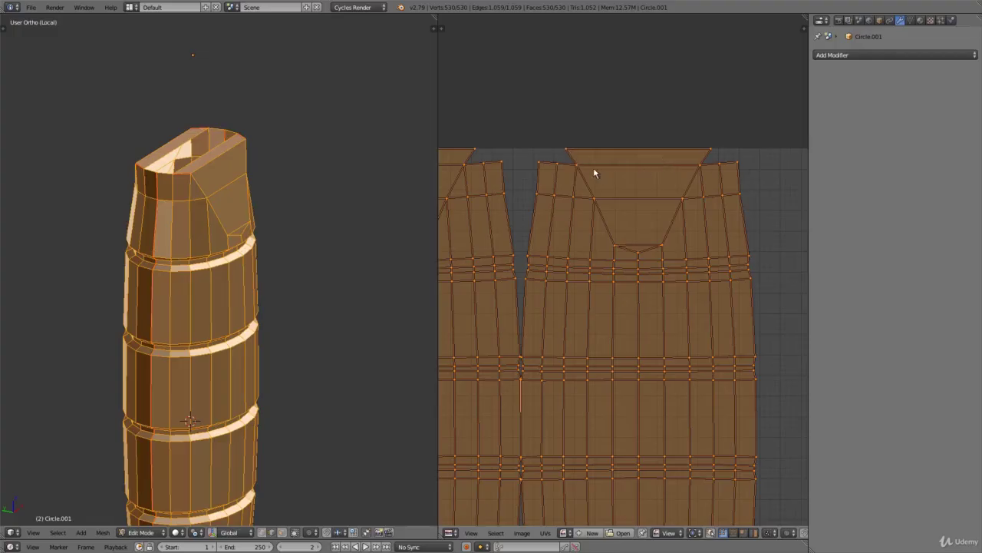
scroll(663, 288, down, 5)
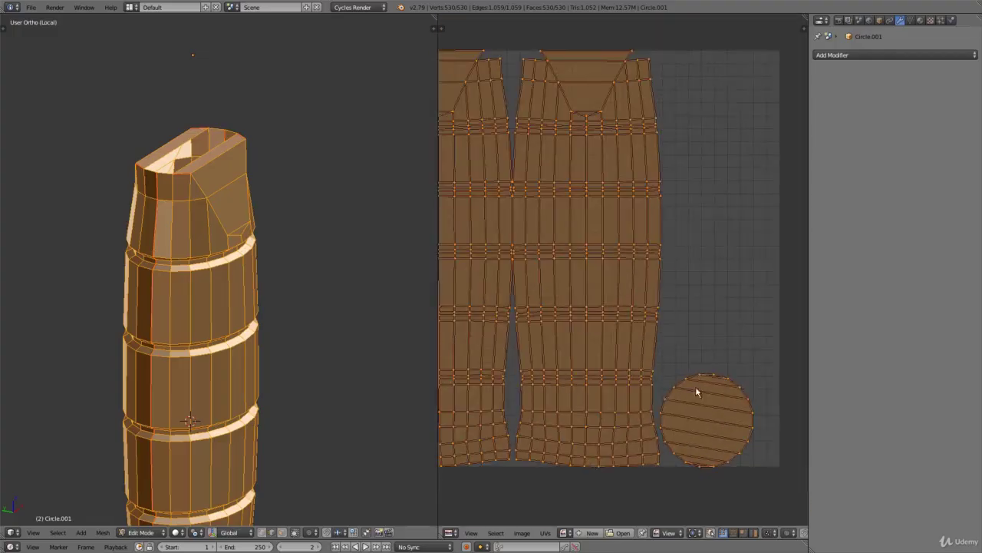
Fit the handle's UV layout in view, return to Object Mode, and leave local view to show the whole knife.
middle_drag(651, 352, 683, 366)
scroll(655, 347, down, 1)
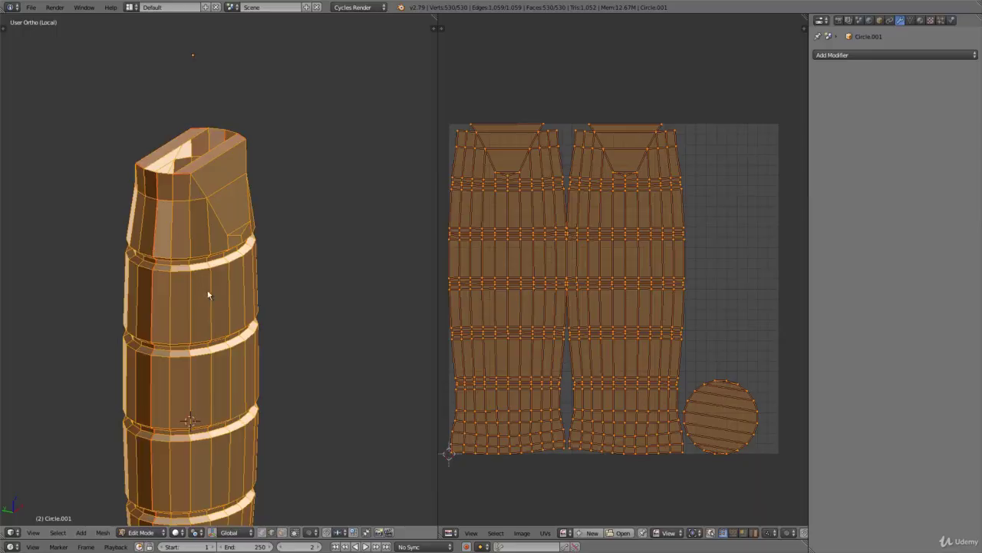
key(Tab)
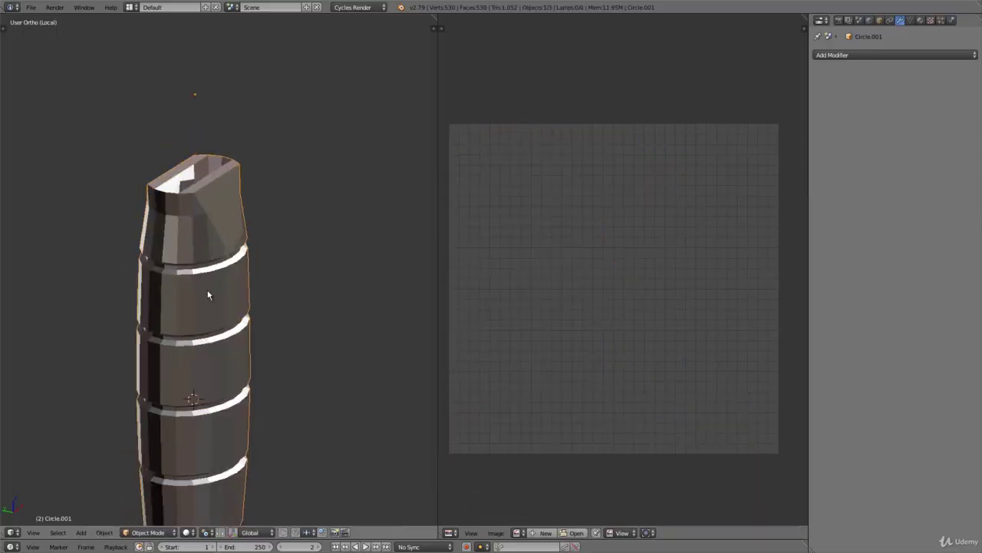
key(KP_Divide)
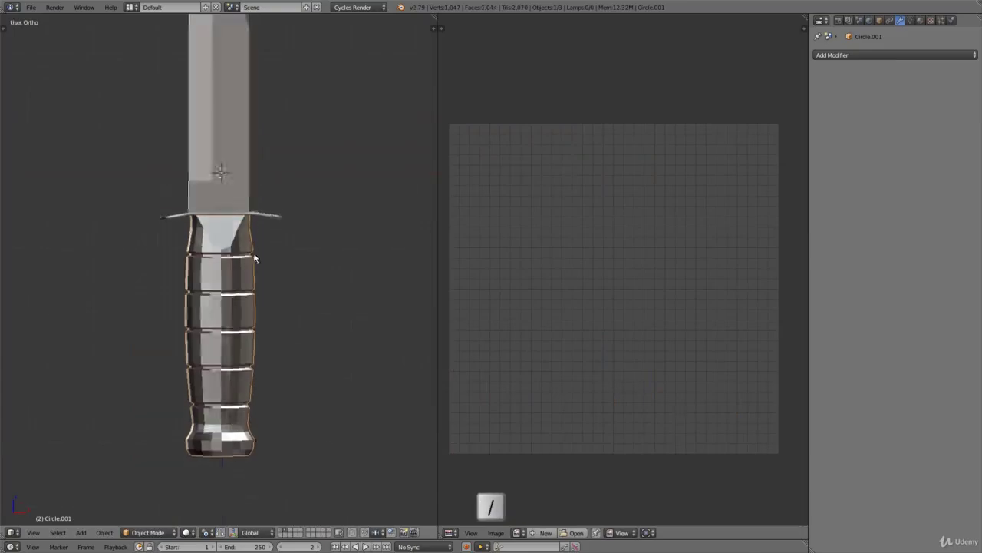
Select the knife guard and isolate it in local view.
scroll(256, 260, up, 4)
right_click(276, 198)
scroll(246, 247, up, 2)
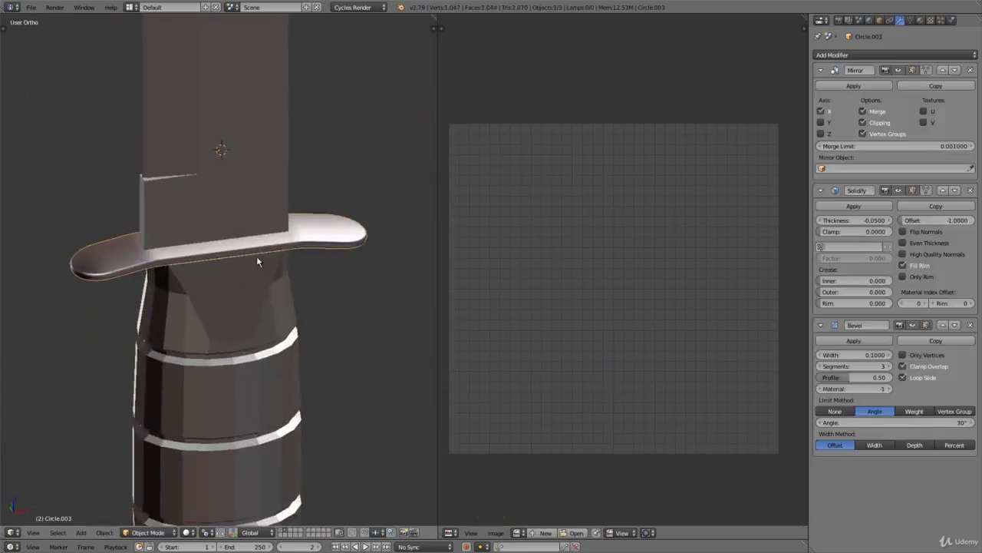
key(KP_Divide)
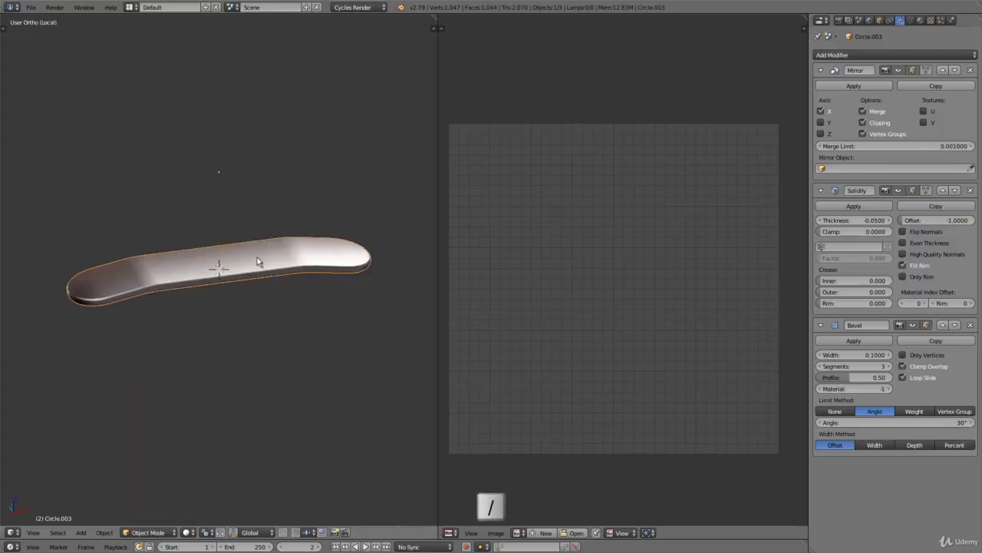
scroll(230, 268, up, 1)
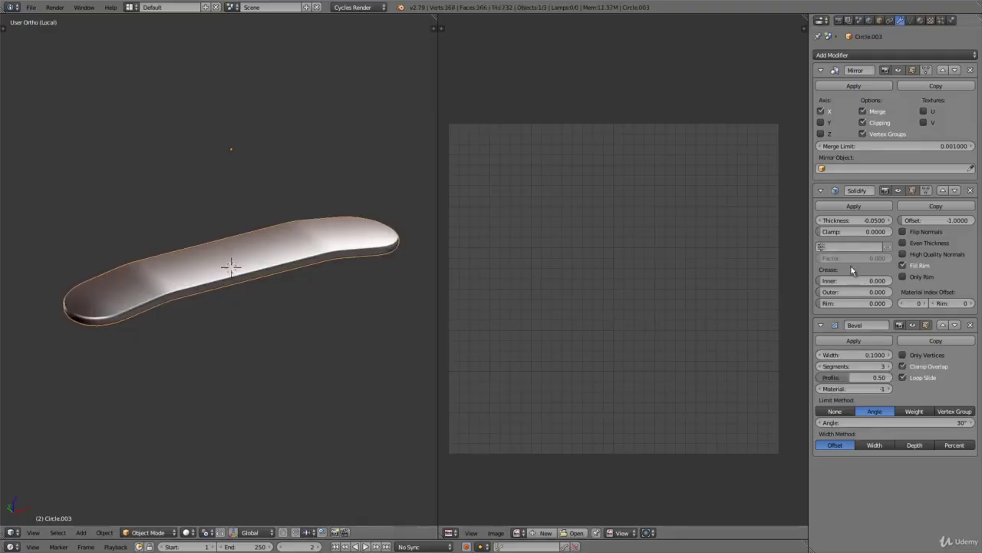
Widen the 3D viewport with the guard in wireframe display, and apply its Mirror and Solidify modifiers.
drag(438, 198, 698, 200)
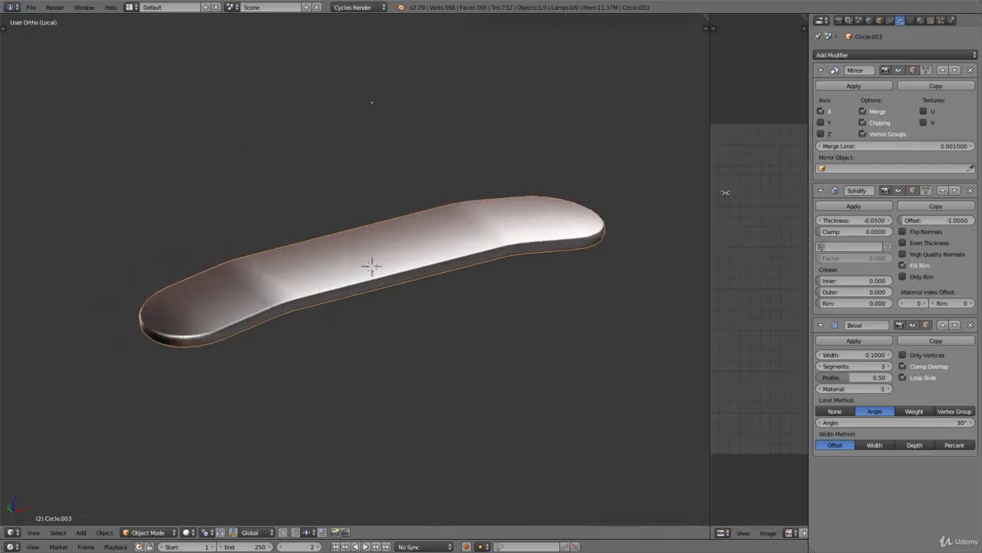
key(z)
scroll(535, 233, up, 5)
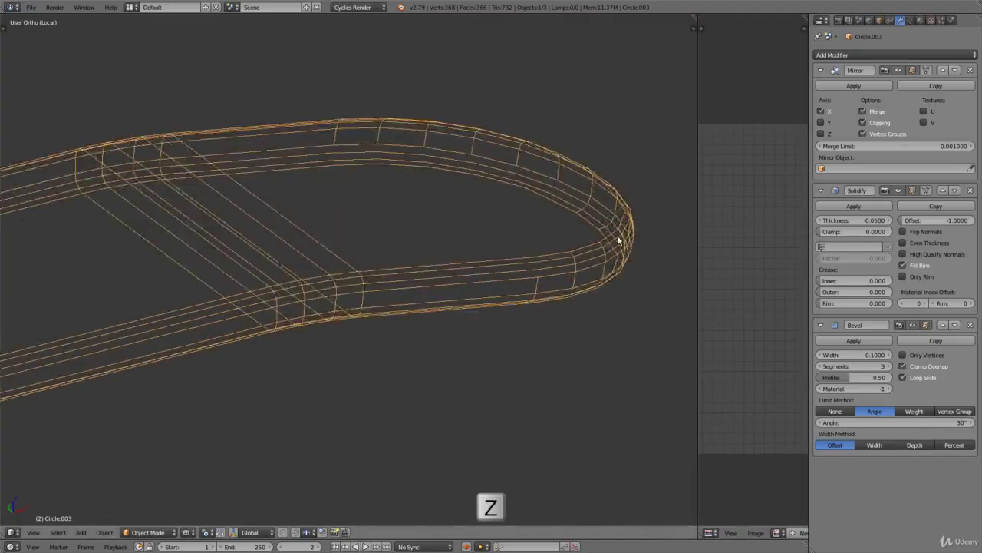
shift+middle_drag(535, 233, 423, 248)
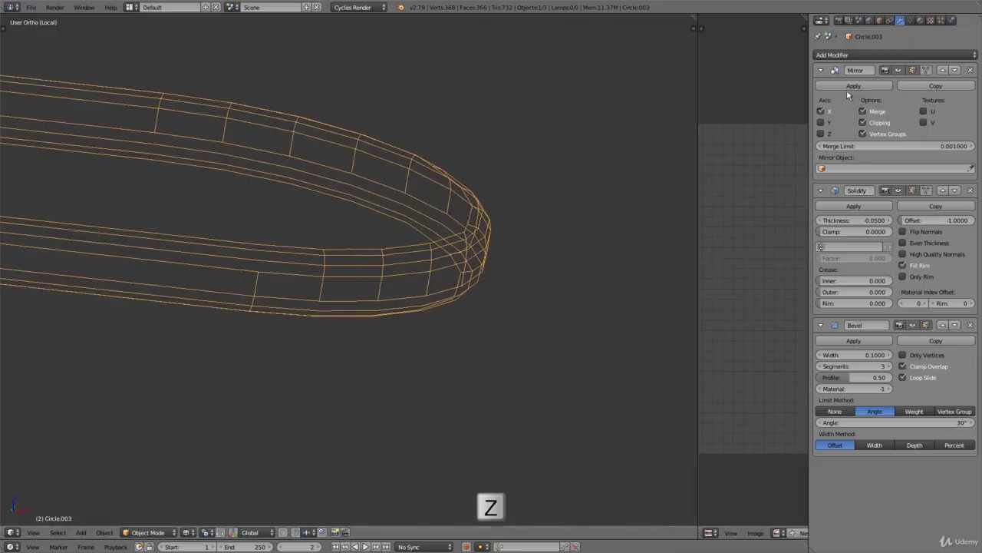
click(854, 86)
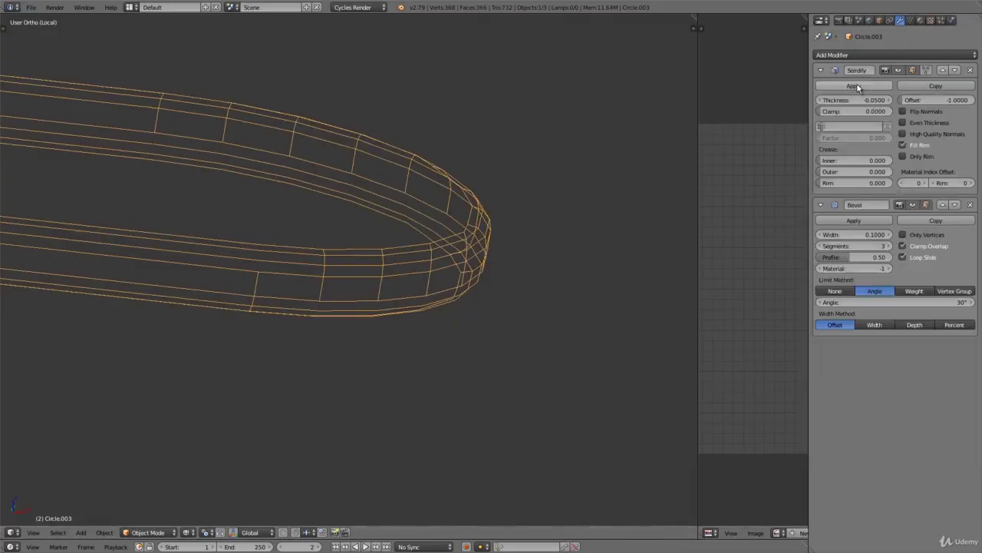
click(857, 86)
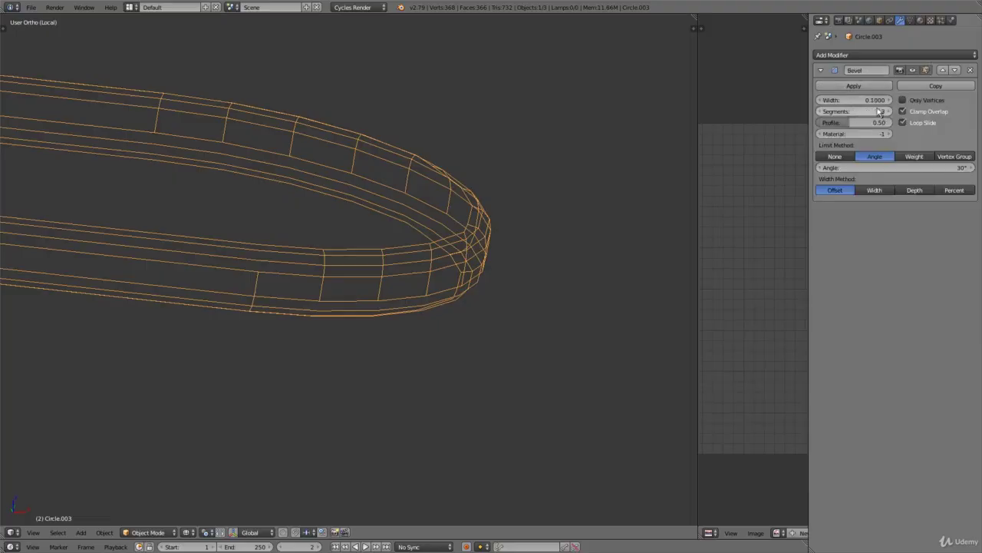
Reduce the guard's Bevel modifier to 1 segment and apply it.
click(821, 112)
click(822, 111)
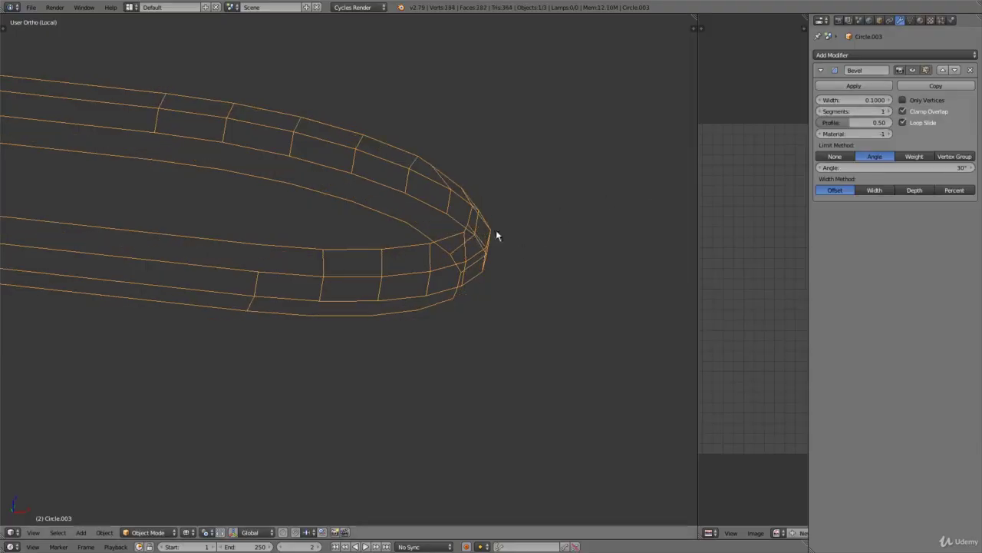
mouse_move(461, 220)
middle_down()
mouse_move(453, 204)
mouse_move(458, 232)
middle_up()
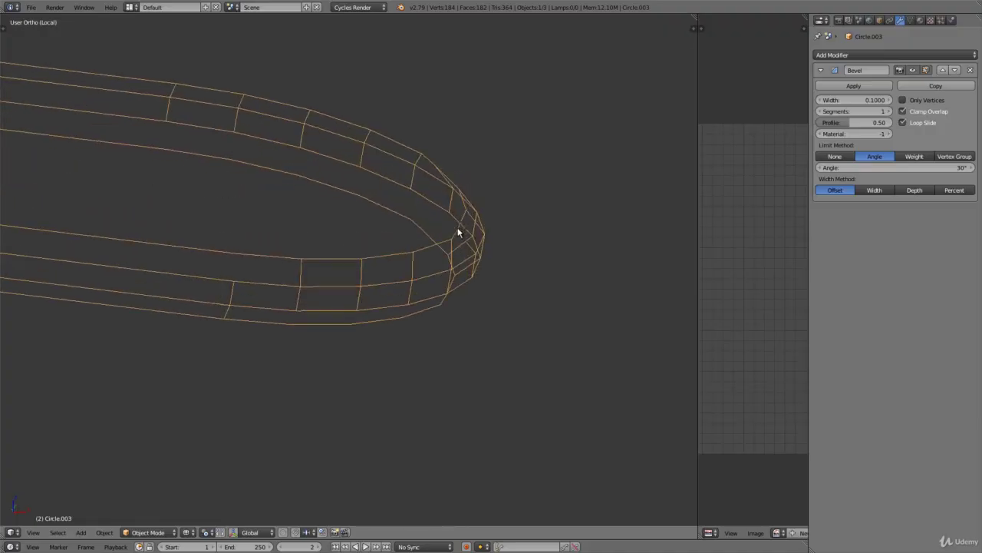
click(856, 85)
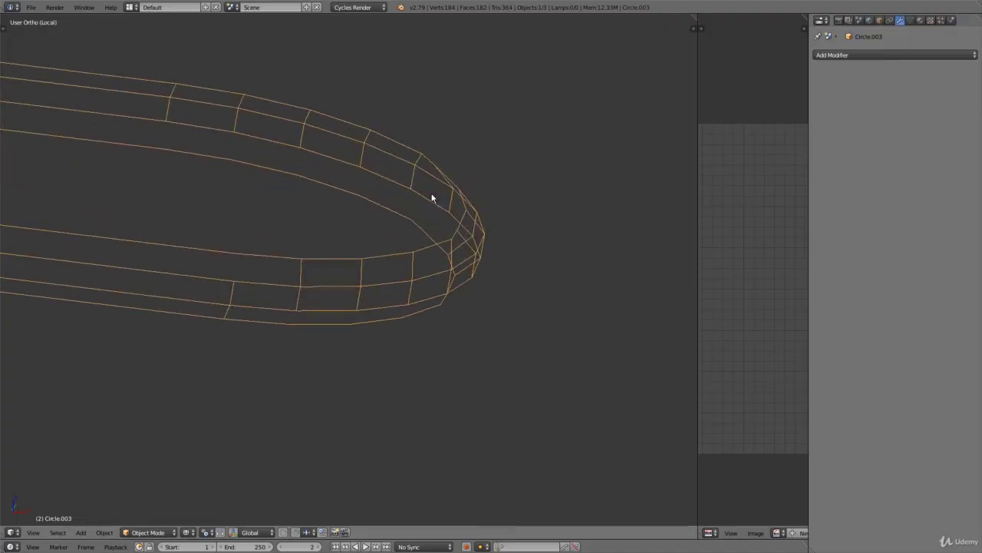
Open the guard mesh in Edit Mode with solid shading and turn its rounded rim into view.
key(Tab)
mouse_move(432, 199)
middle_down()
mouse_move(345, 158)
mouse_move(341, 94)
middle_up()
key(z)
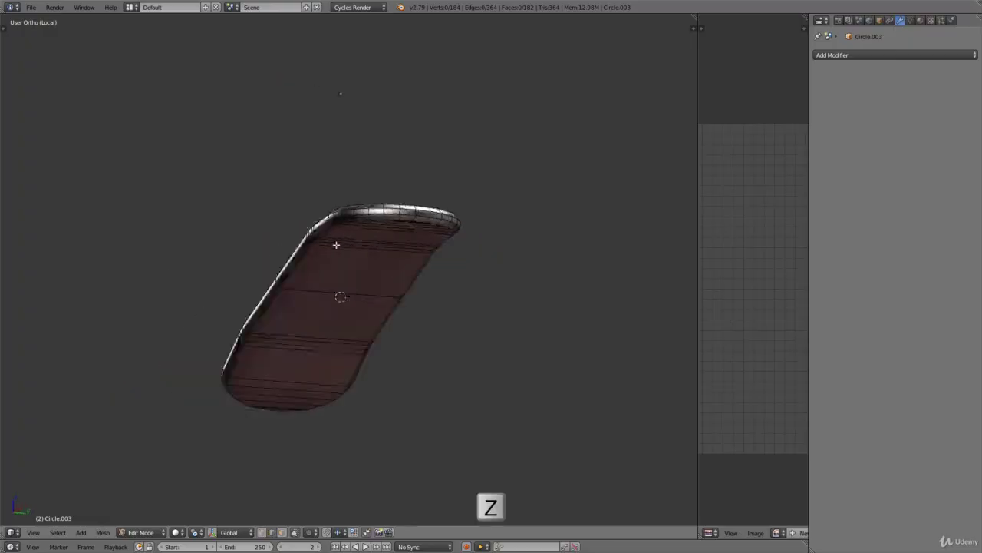
middle_drag(336, 244, 373, 211)
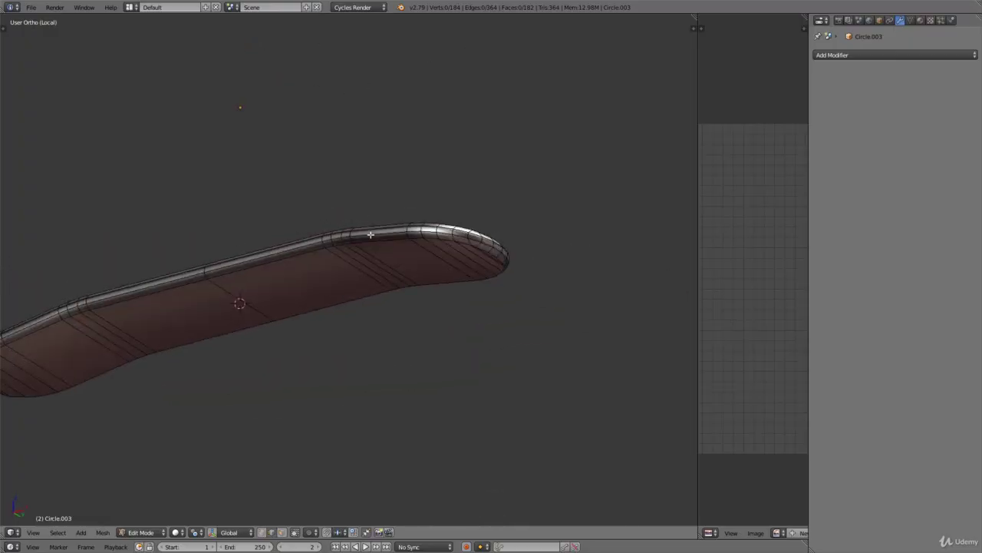
Select the edge loop along the lower side of the guard's rim and mark it as a UV seam.
scroll(395, 235, up, 2)
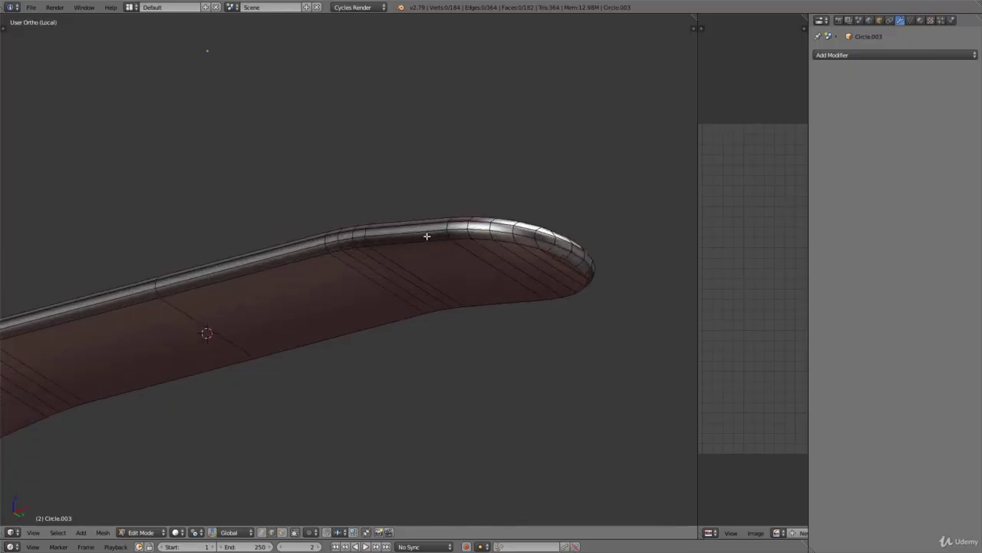
scroll(427, 237, up, 3)
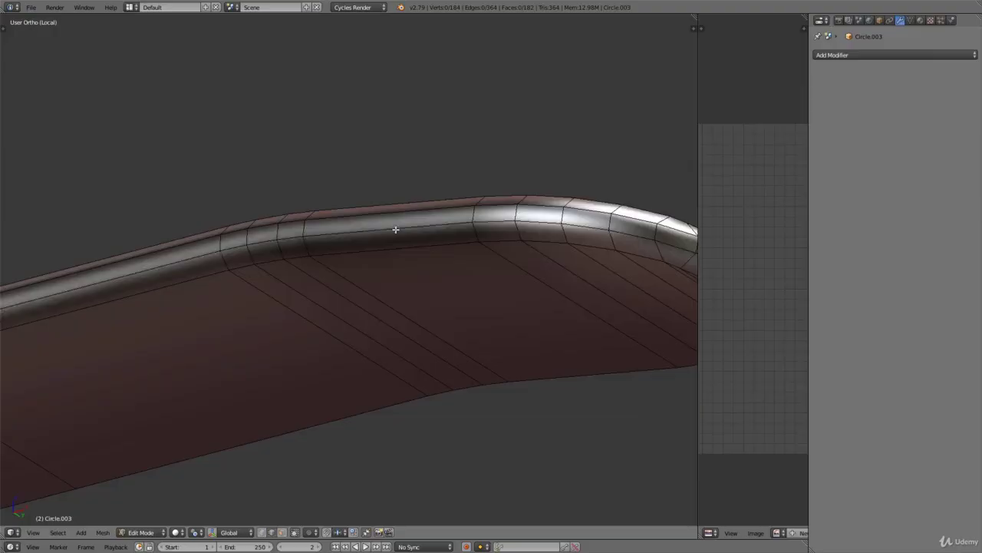
scroll(395, 229, down, 3)
middle_drag(396, 234, 447, 268)
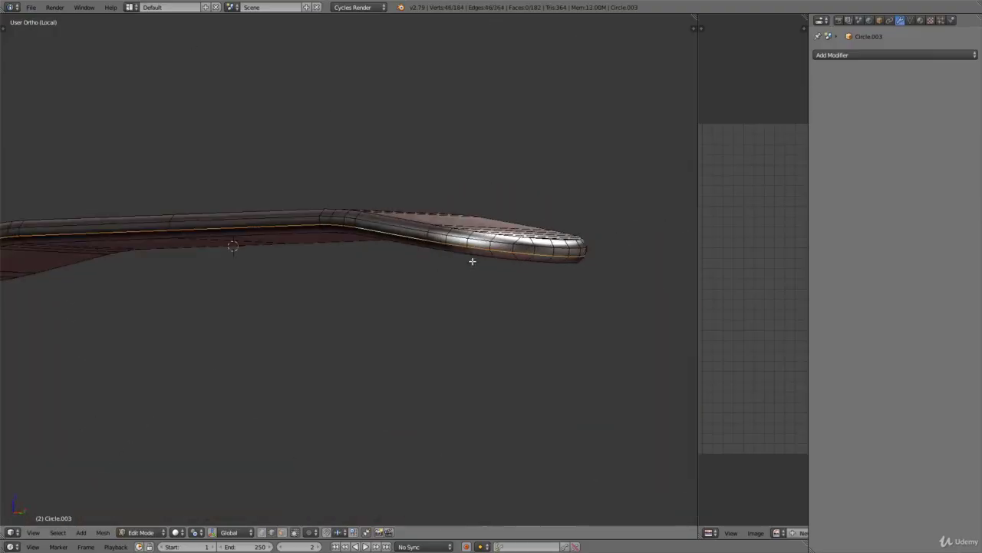
key(ctrl+e)
click(472, 261)
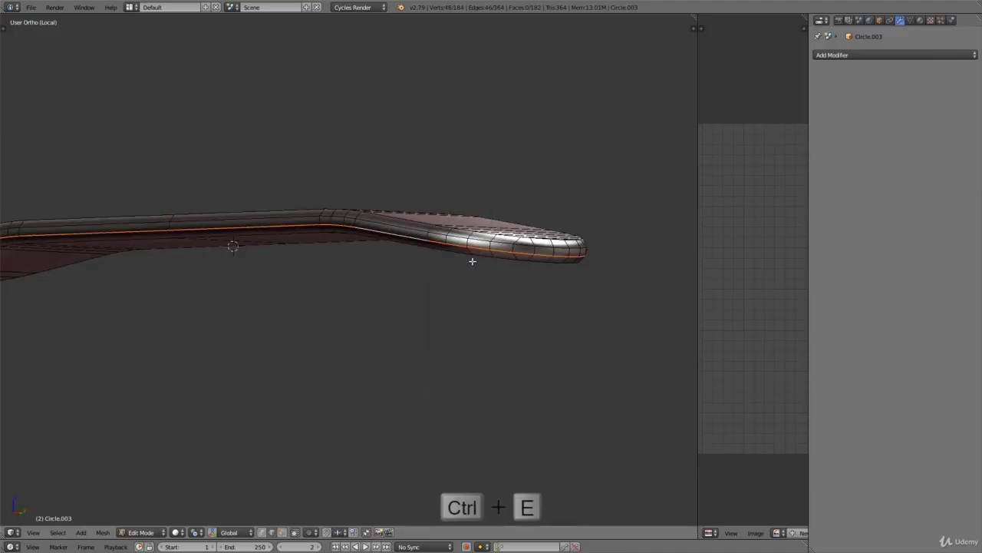
Unwrap the entire guard mesh along its seam and enlarge the UV editor to show the whole layout.
key(a)
key(a)
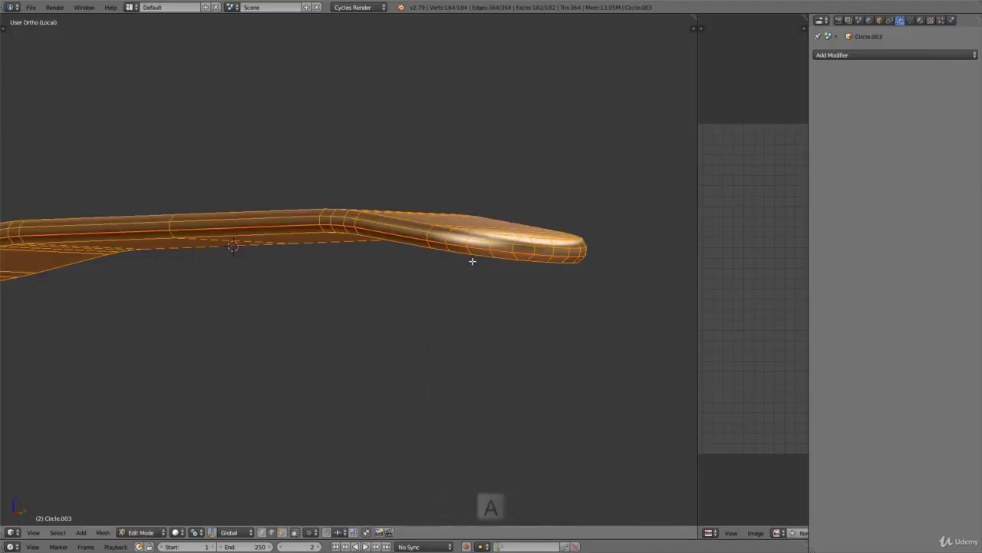
key(u)
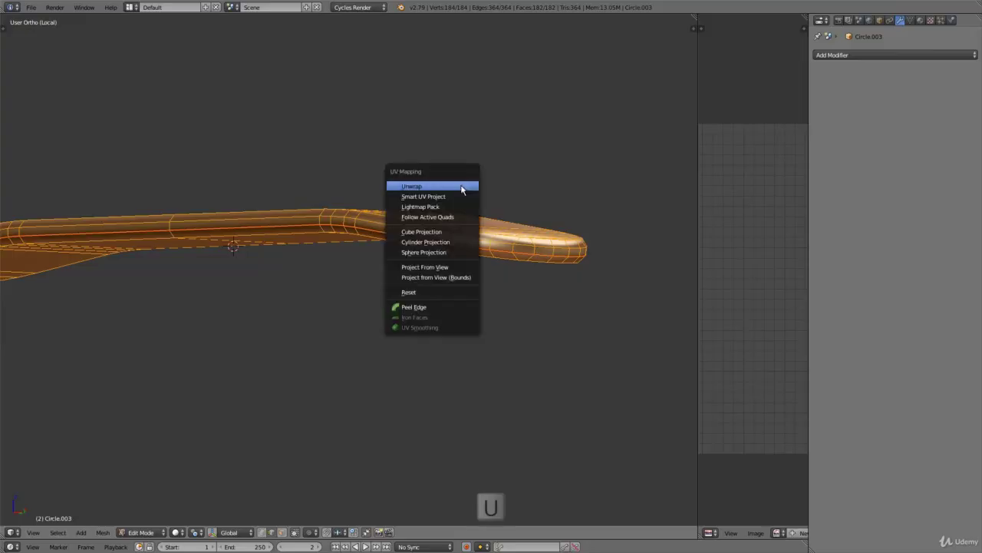
click(462, 185)
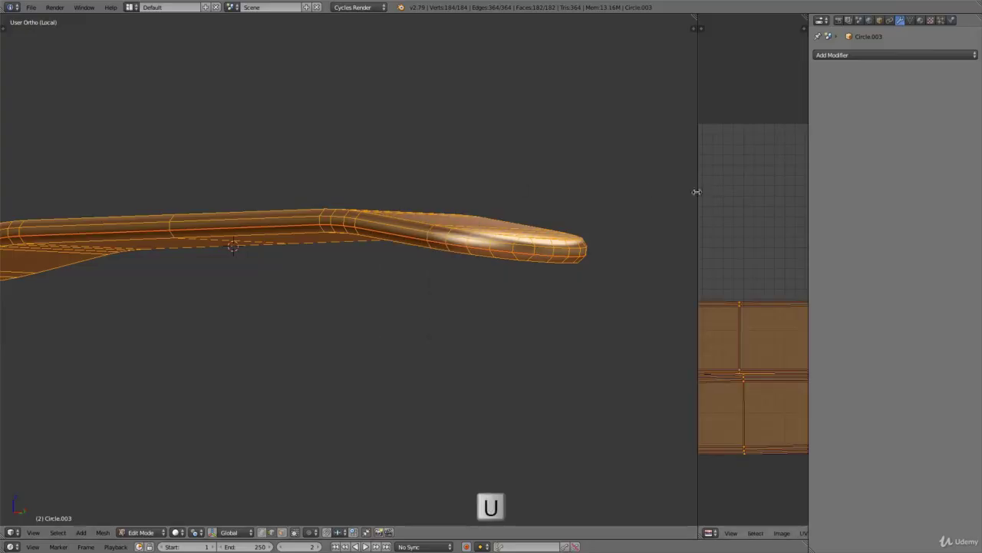
drag(698, 190, 422, 207)
middle_drag(606, 222, 608, 228)
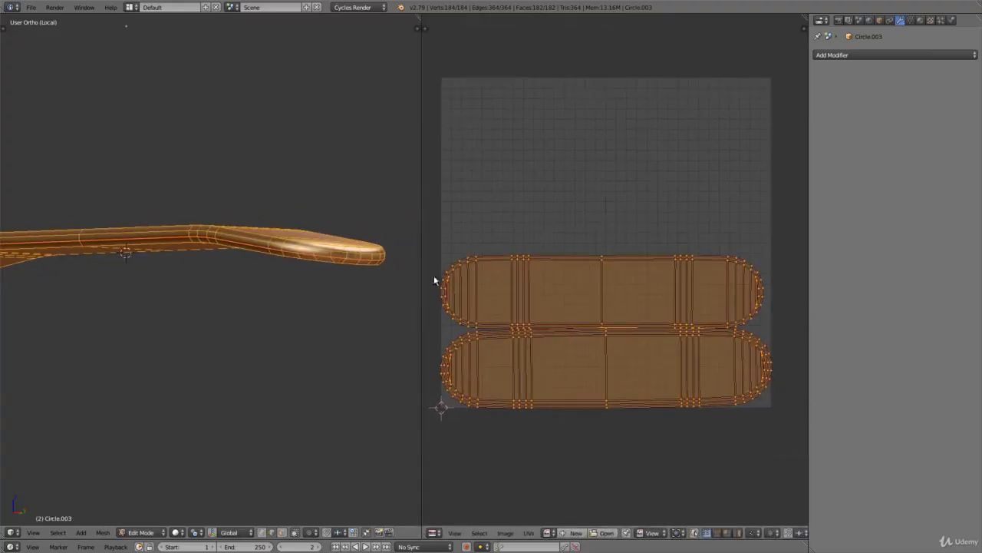
Return the guard to Object Mode and leave local view to show the whole knife.
key(KP_Decimal)
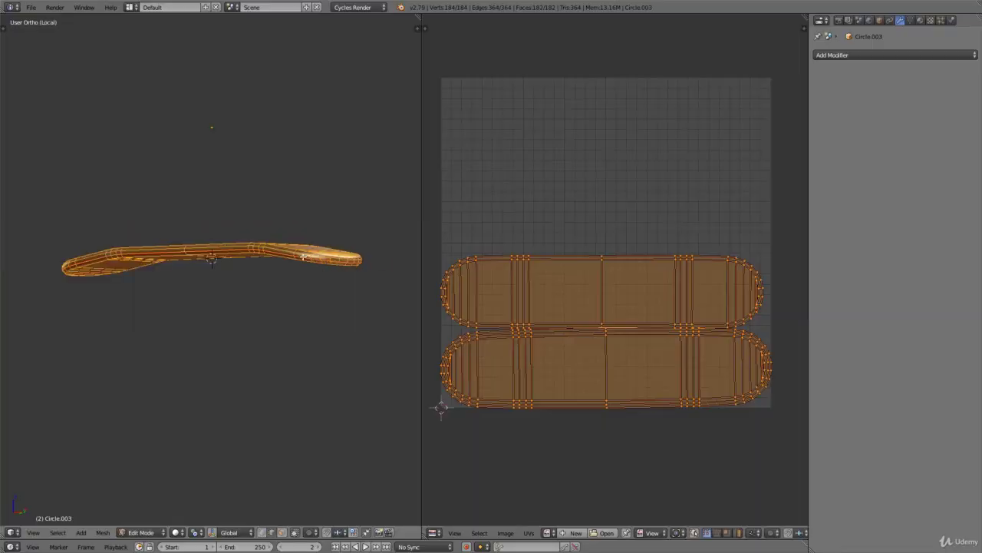
key(Tab)
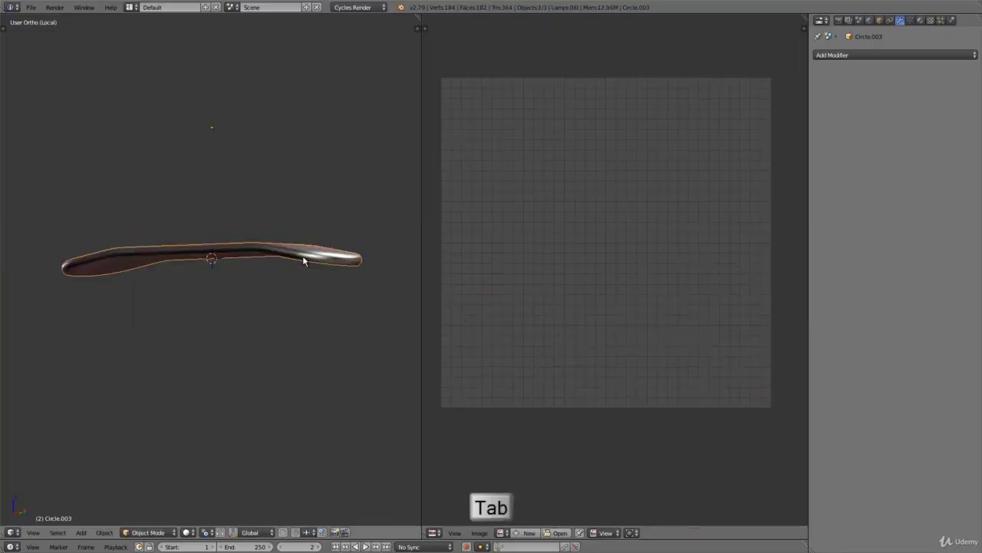
key(KP_Divide)
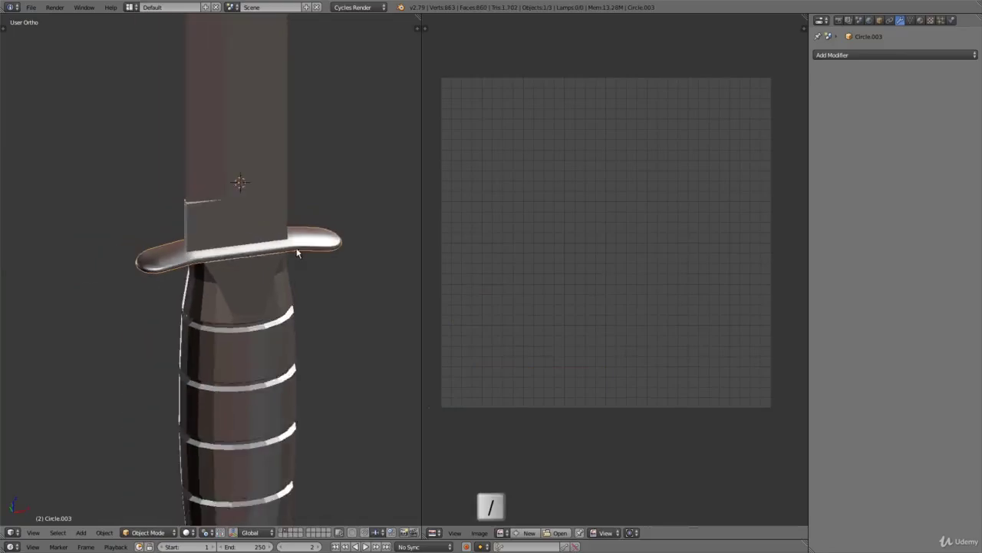
Select the knife blade, apply its Mirror modifier, and open its mesh in Edit Mode.
right_click(247, 349)
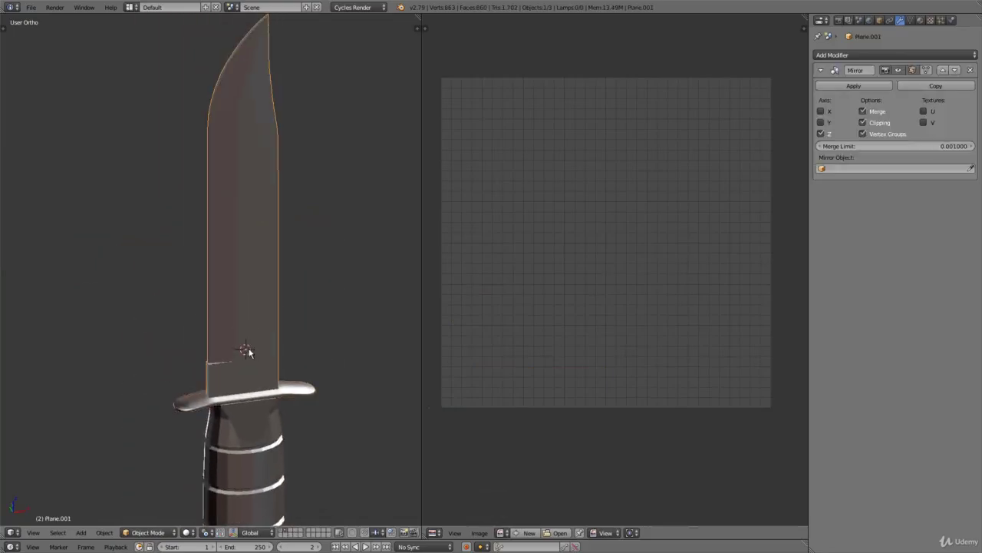
click(838, 86)
key(Tab)
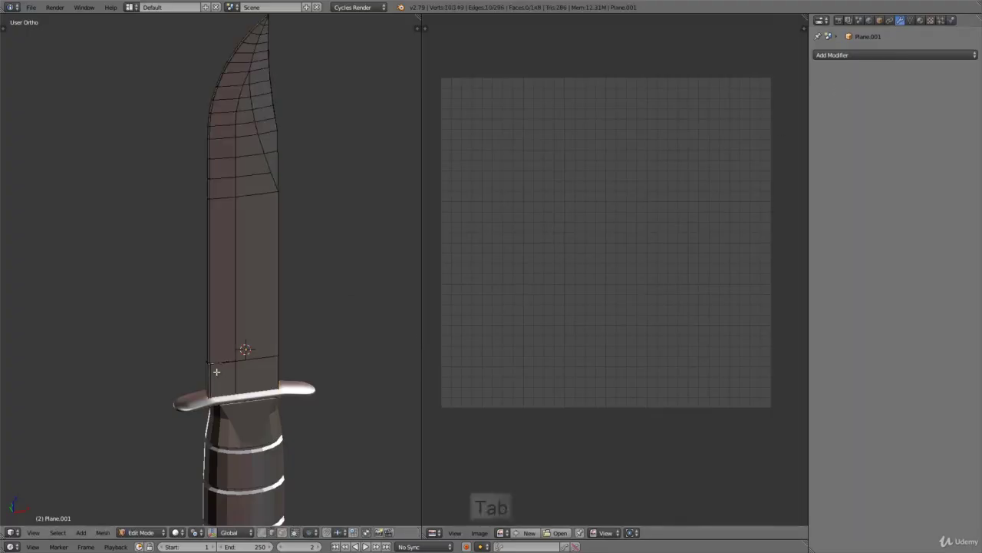
Add the edge loop along the blade's cutting edge to the selection.
scroll(220, 366, up, 3)
middle_drag(220, 367, 228, 248)
scroll(228, 248, up, 2)
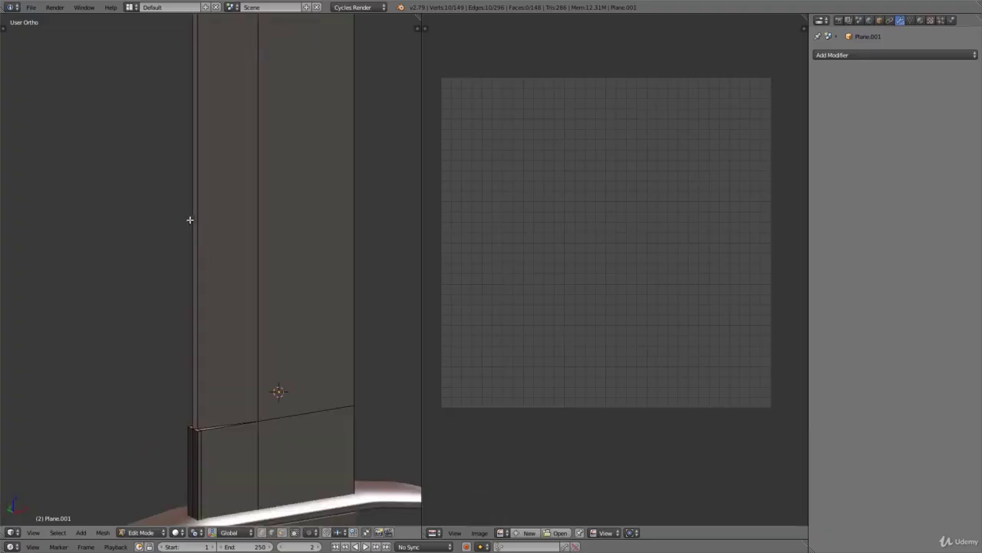
alt+shift+right_click(190, 219)
scroll(201, 218, down, 3)
middle_drag(202, 217, 235, 254)
scroll(248, 176, up, 4)
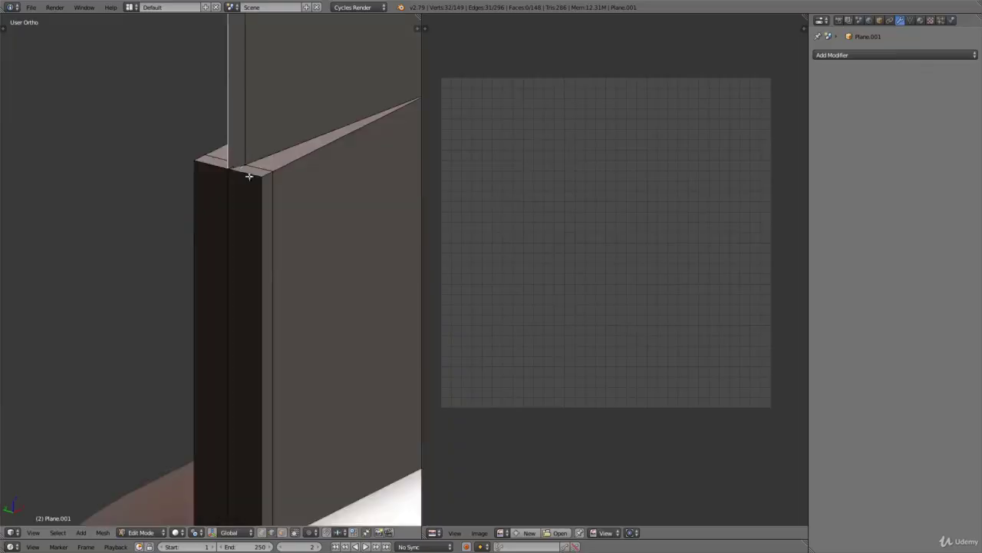
middle_drag(233, 314, 229, 207)
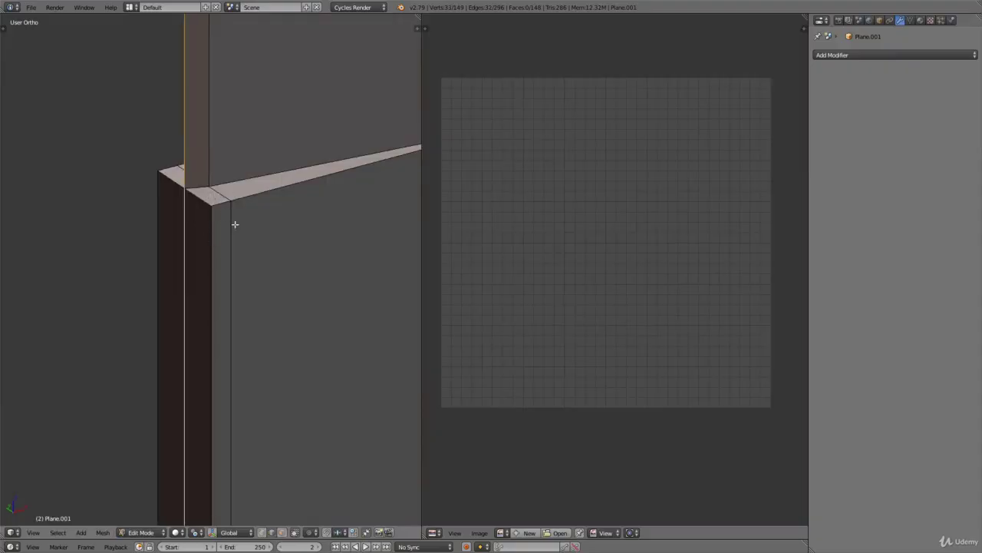
middle_drag(208, 383, 212, 212)
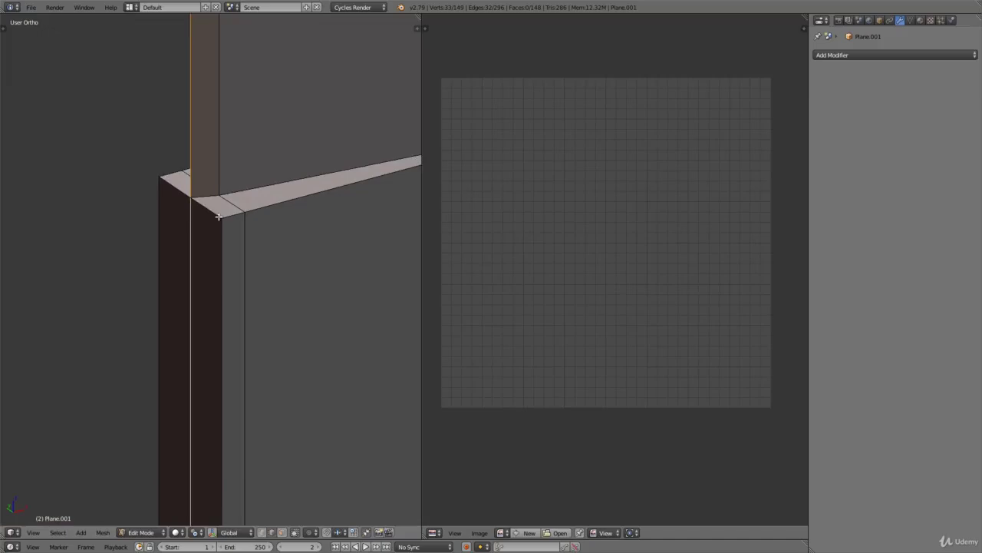
middle_drag(219, 217, 204, 259)
shift+right_click(205, 259)
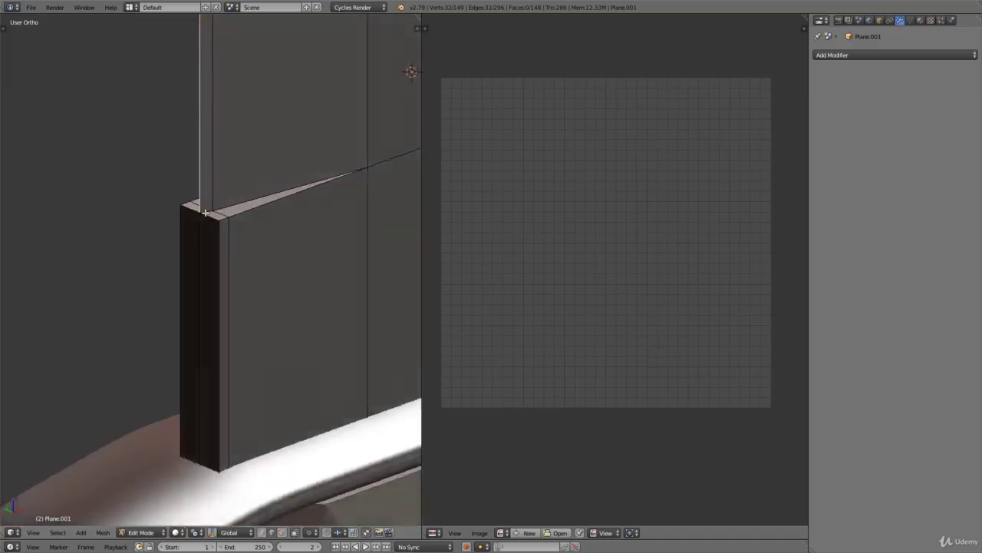
Add the short top edges and the vertical corner edge at the blade's base to the edge selection.
middle_drag(204, 213, 206, 217)
shift+right_click(213, 227)
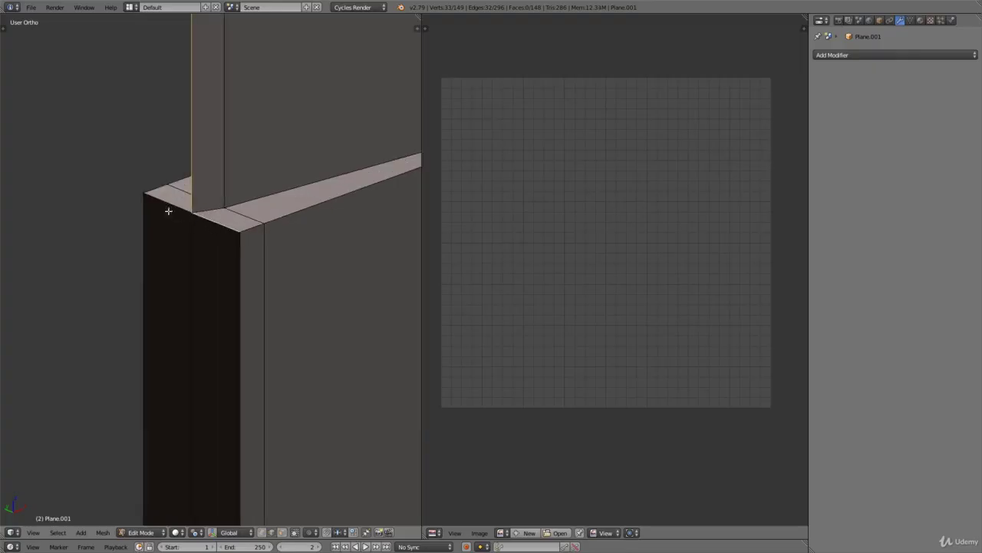
shift+right_click(145, 278)
middle_drag(145, 278, 168, 173)
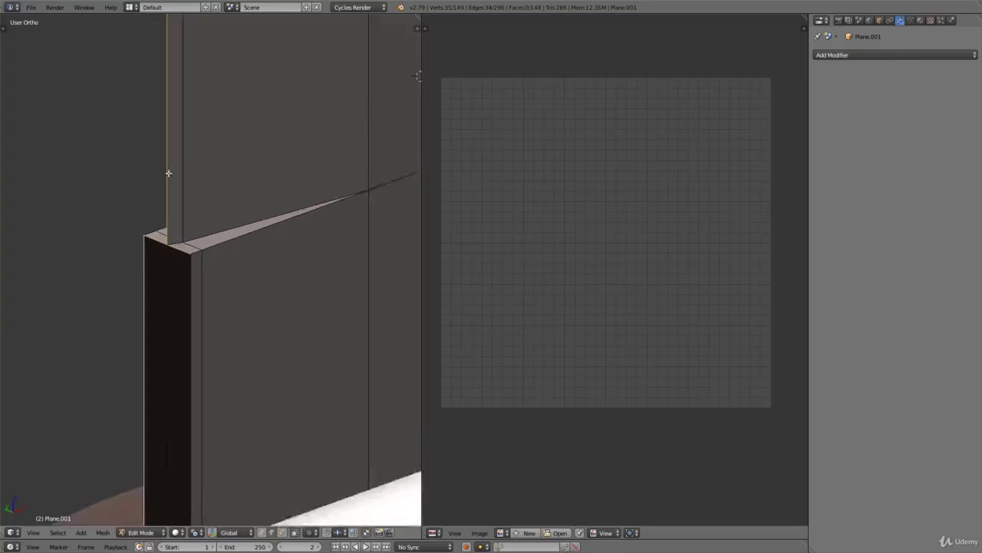
shift+scroll(168, 173, down, 3)
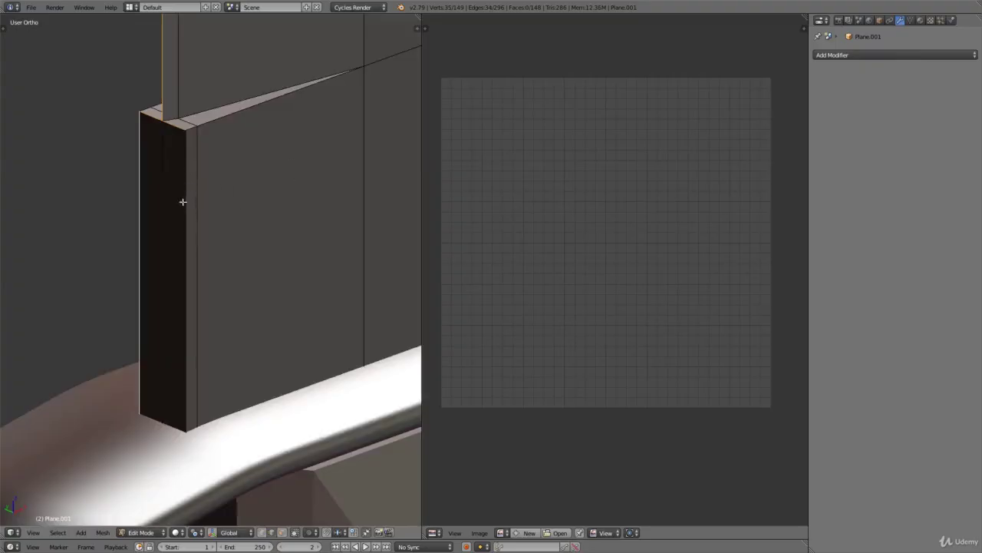
Check the selected edges in wireframe view and mark them as a UV seam.
middle_drag(182, 304, 187, 191)
key(z)
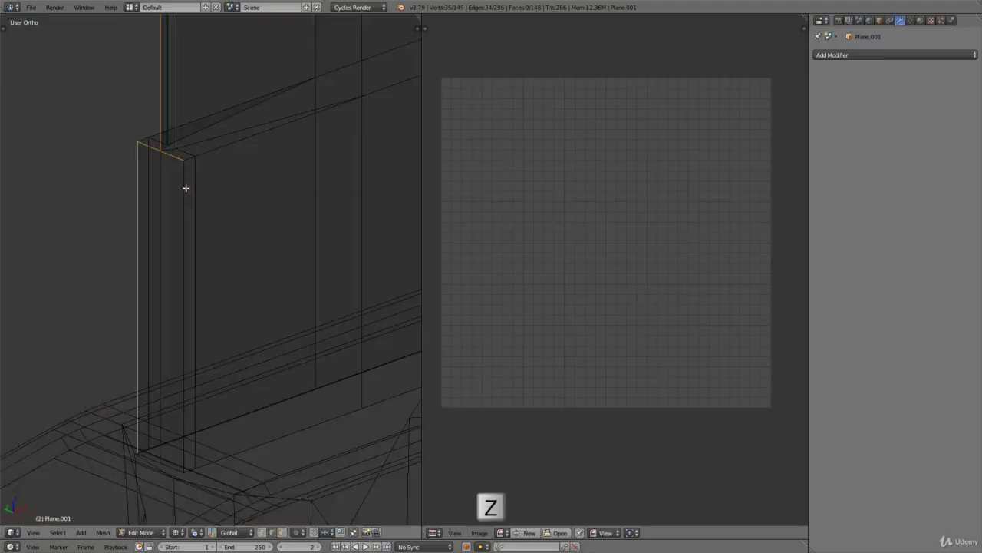
scroll(188, 187, down, 4)
scroll(180, 230, up, 1)
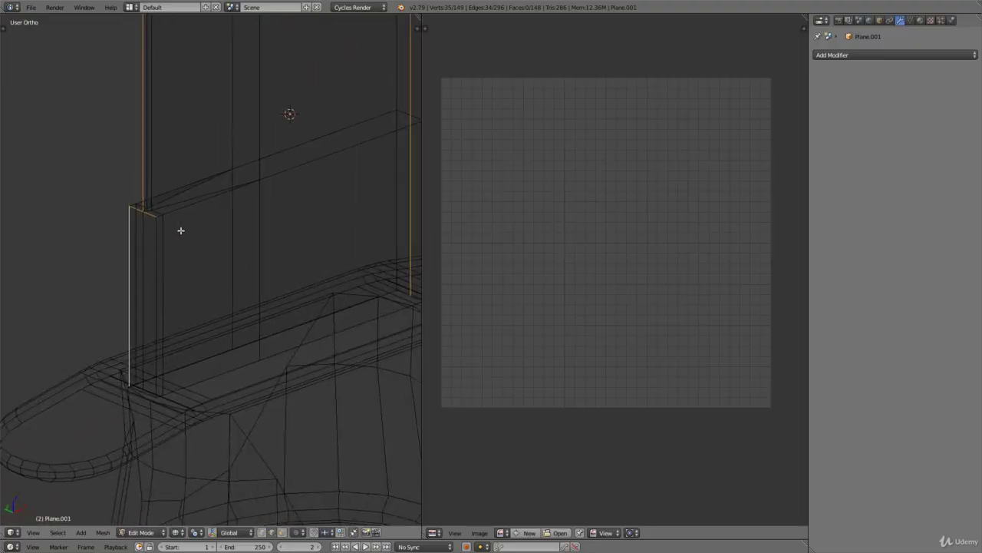
key(ctrl+e)
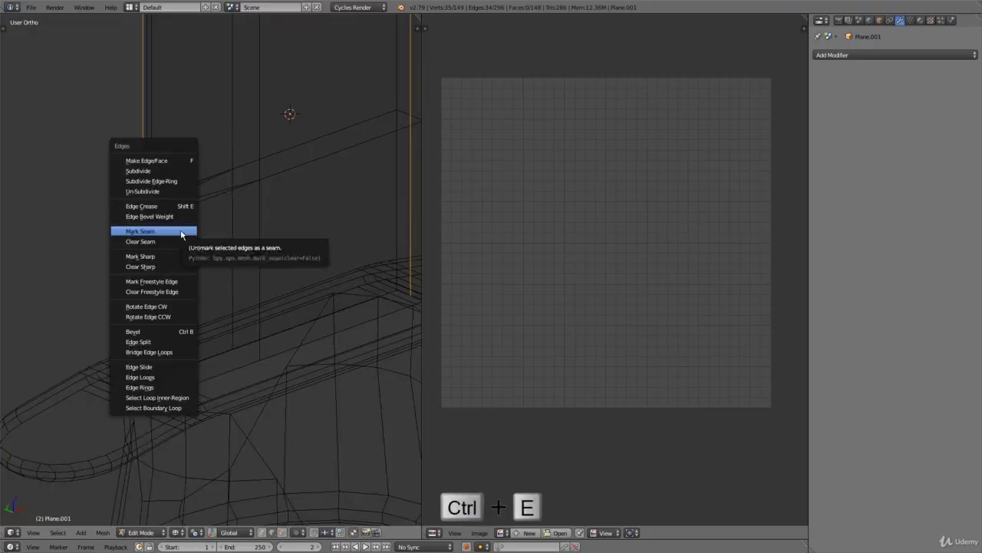
click(181, 230)
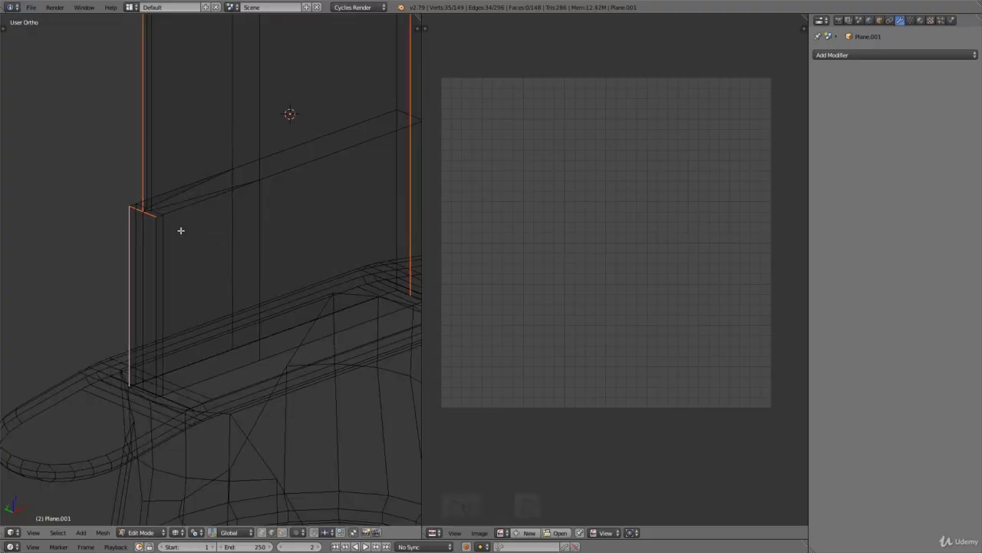
Select the entire blade mesh and unwrap it along its seams.
key(a)
key(a)
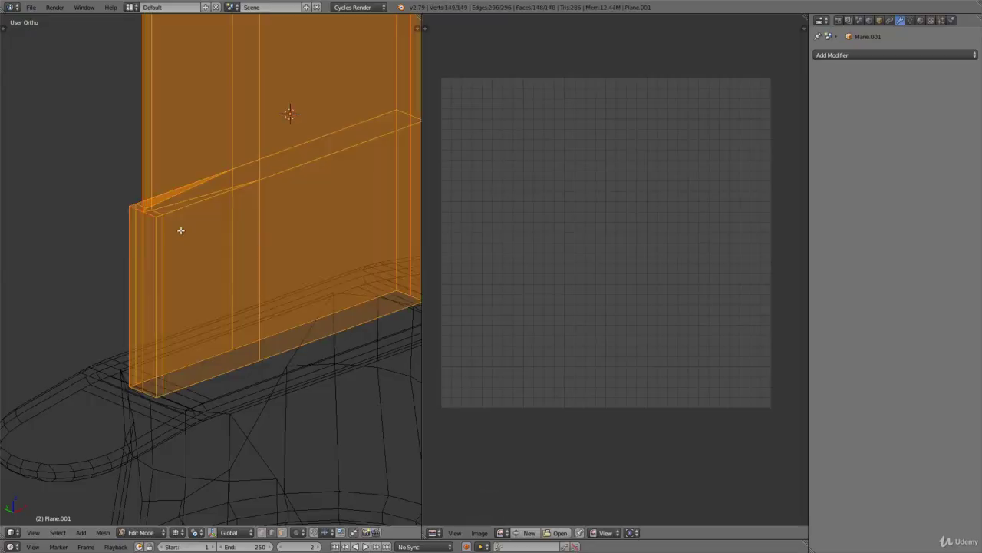
key(u)
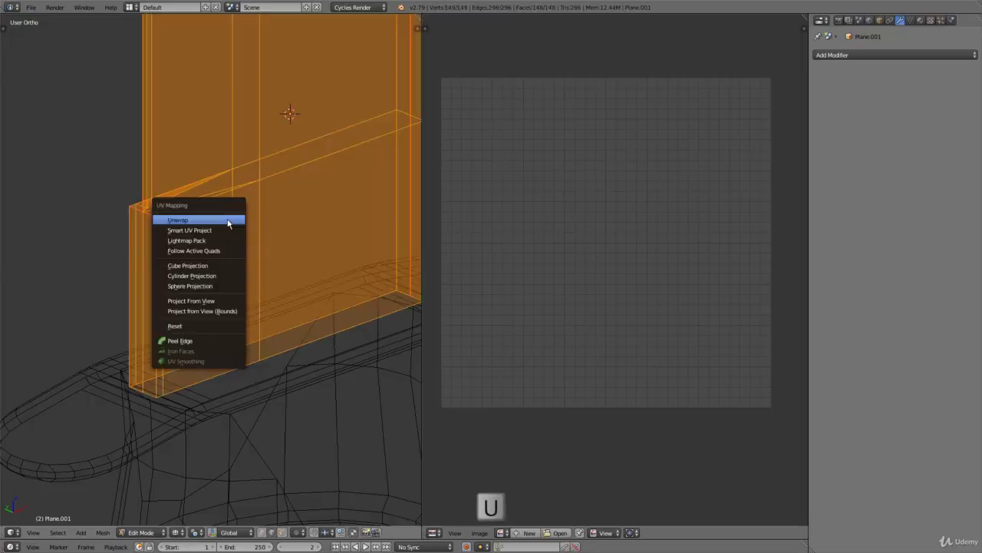
click(228, 220)
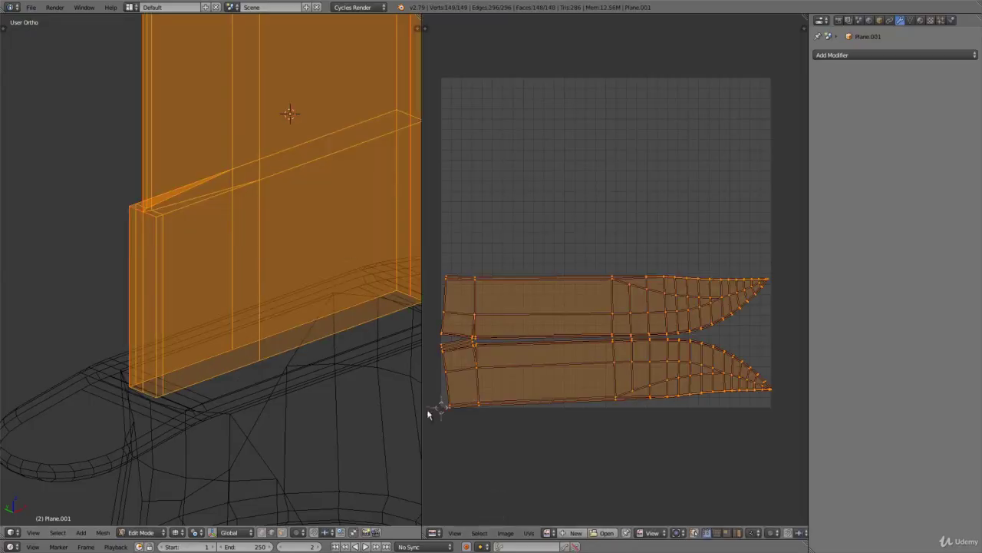
Examine how the stepped notch at the blade's base is laid out in the UVs, comparing it with the solid-shaded mesh.
scroll(450, 373, up, 6)
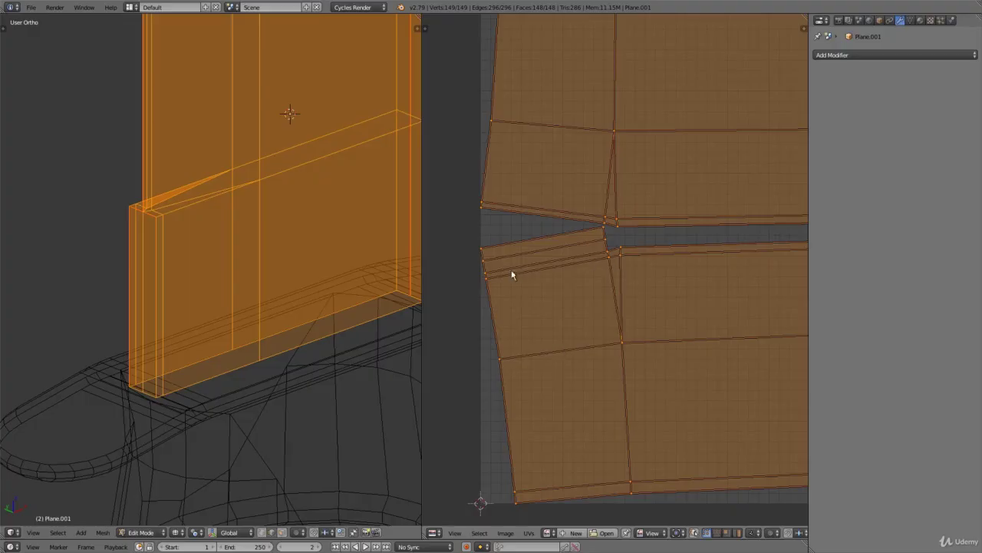
scroll(566, 219, up, 4)
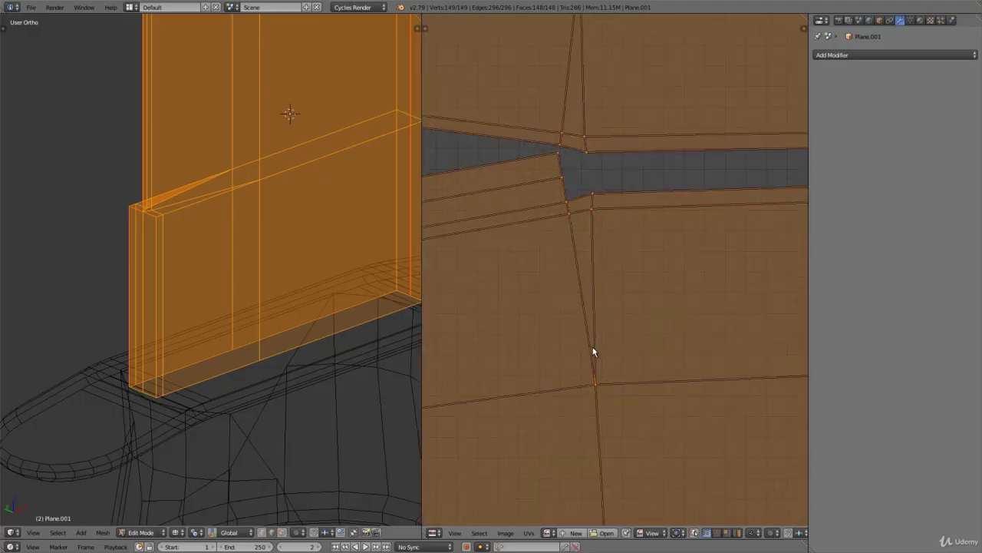
key(z)
scroll(134, 248, up, 5)
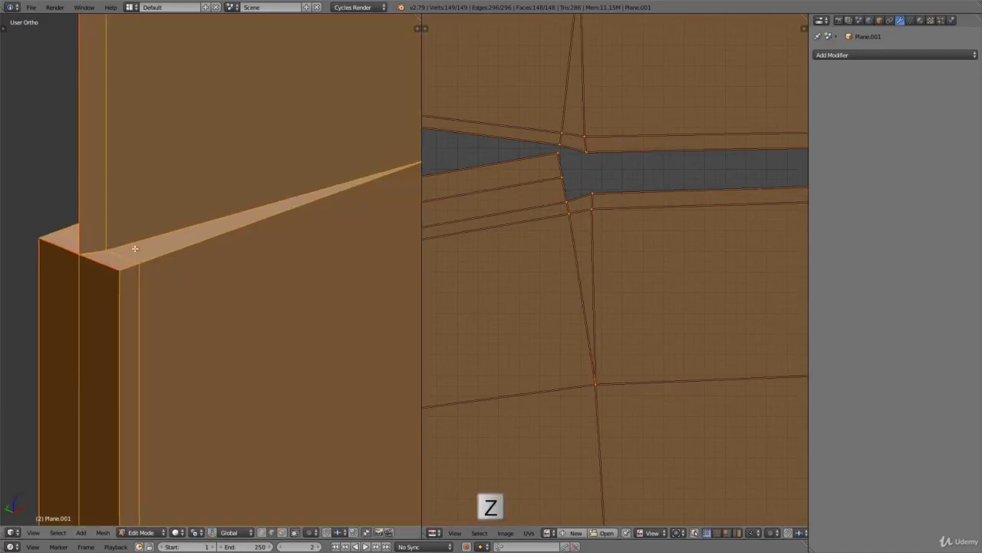
scroll(610, 215, down, 1)
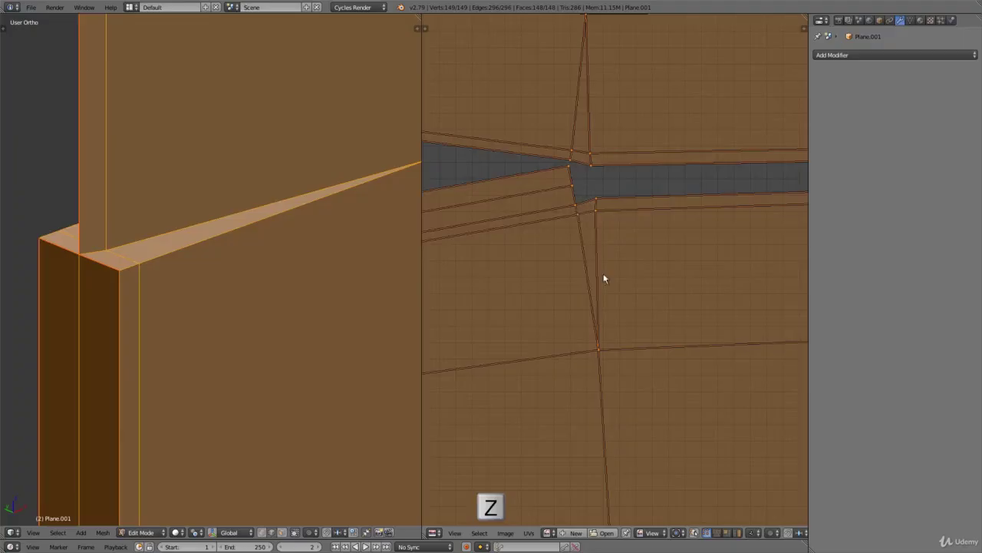
scroll(601, 201, down, 3)
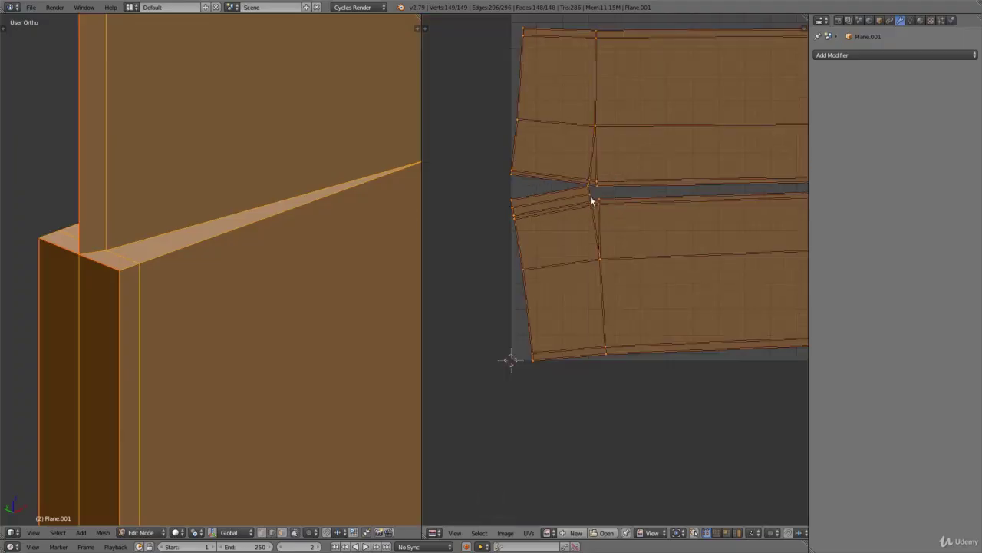
scroll(595, 208, up, 2)
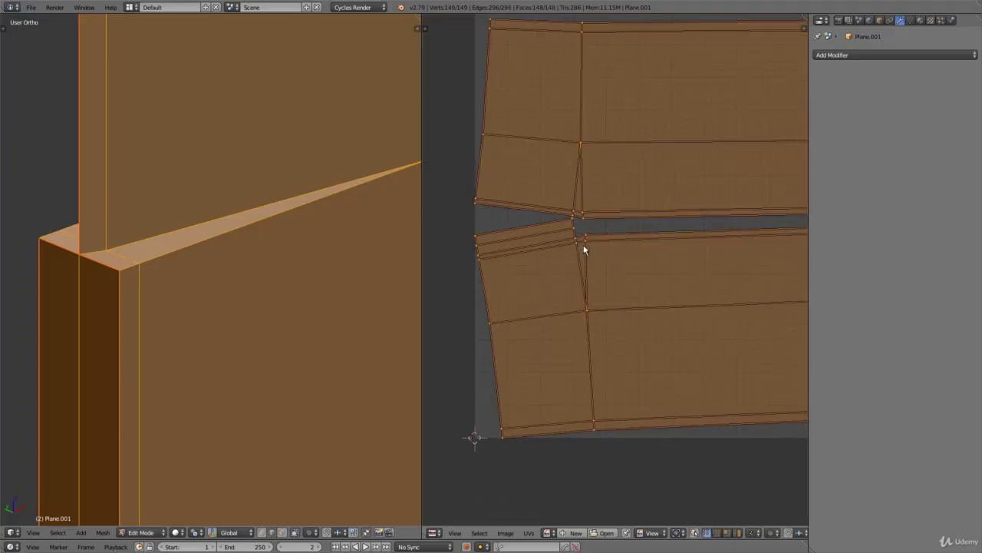
scroll(579, 203, down, 2)
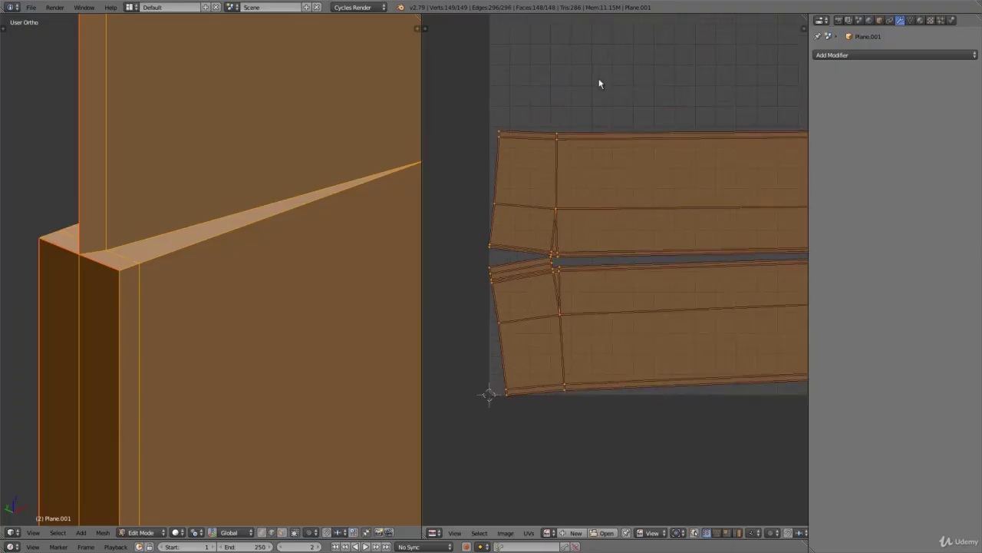
scroll(606, 92, up, 1)
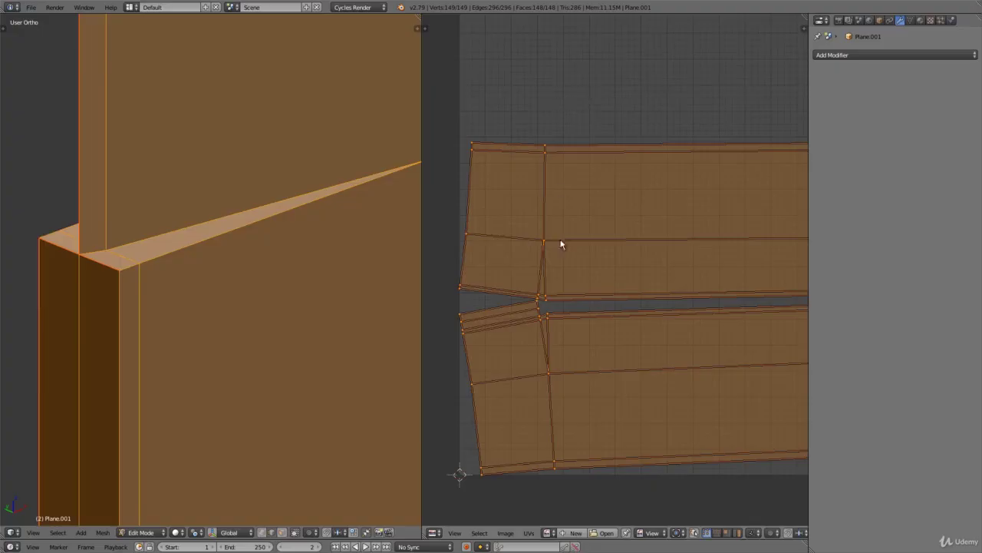
scroll(561, 243, up, 3)
scroll(565, 223, up, 3)
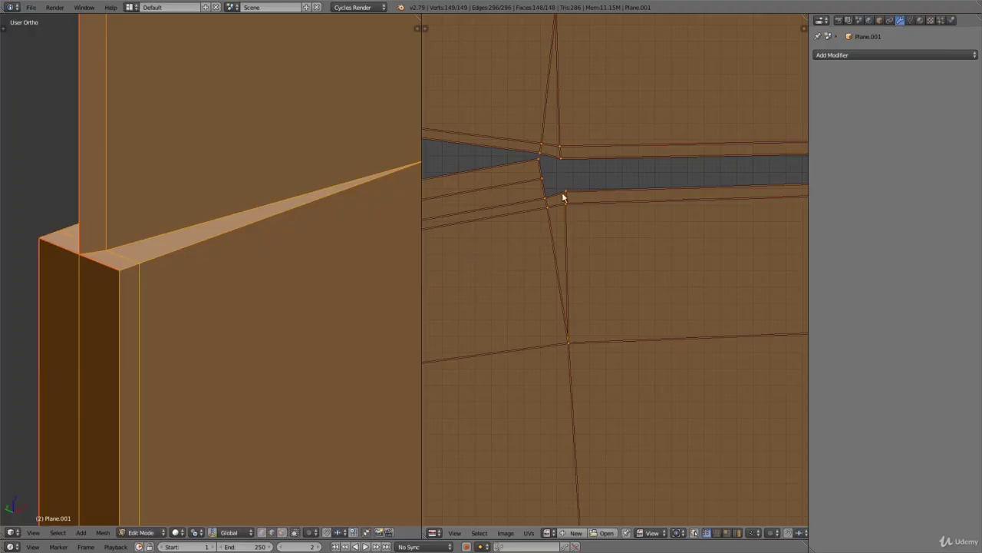
scroll(559, 210, down, 3)
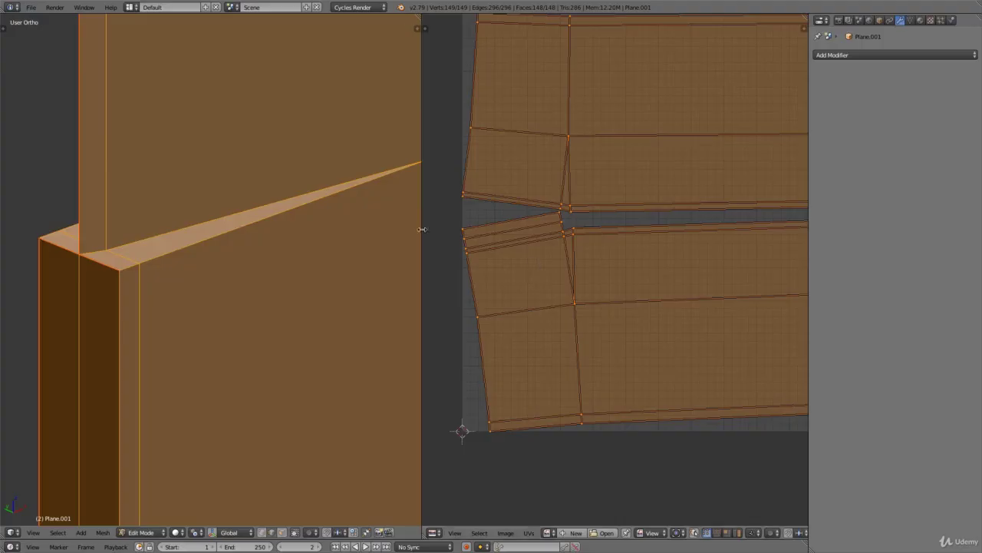
Enlarge the UV editor to show the blade's full layout and turn on the Stretch display with the Angle option.
drag(422, 230, 174, 241)
scroll(506, 207, down, 2)
scroll(340, 259, down, 3)
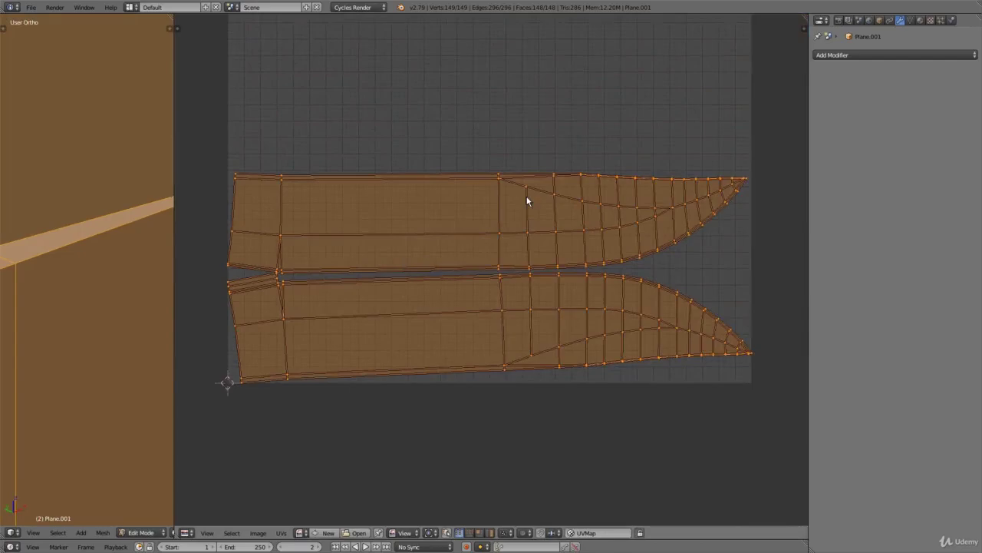
key(n)
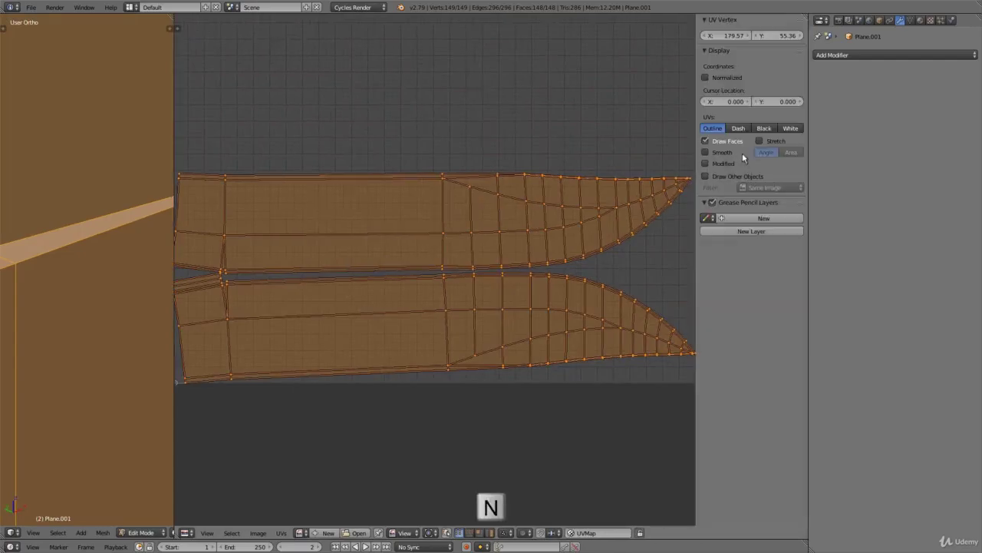
click(762, 141)
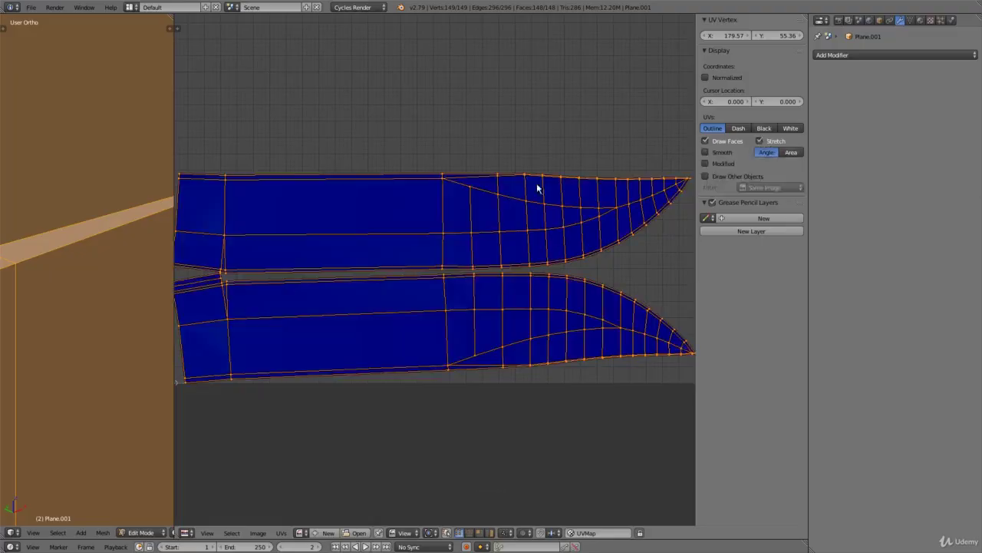
key(n)
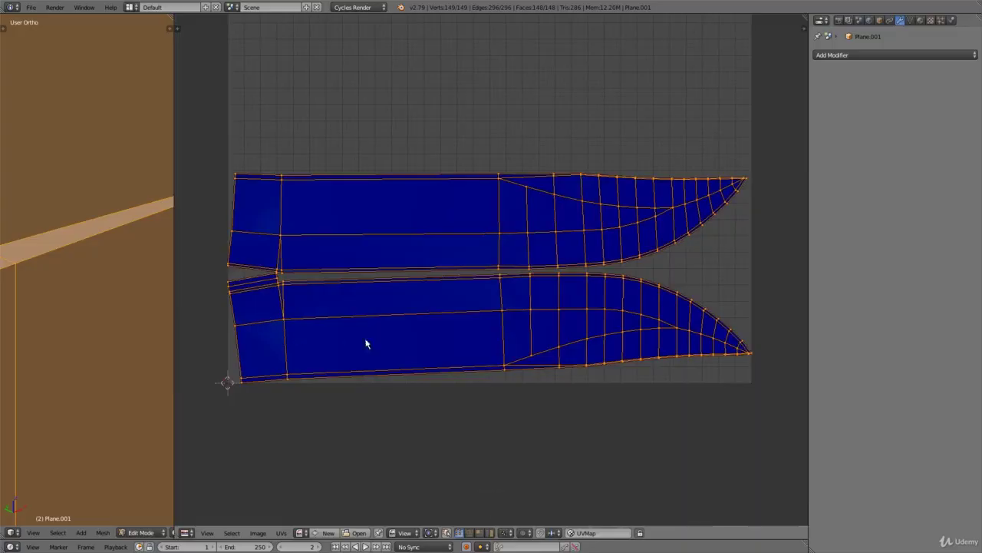
Try pulling a lower-edge UV vertex near the blade's base outward to test the stretch colouring, and undo the move.
scroll(366, 345, up, 5)
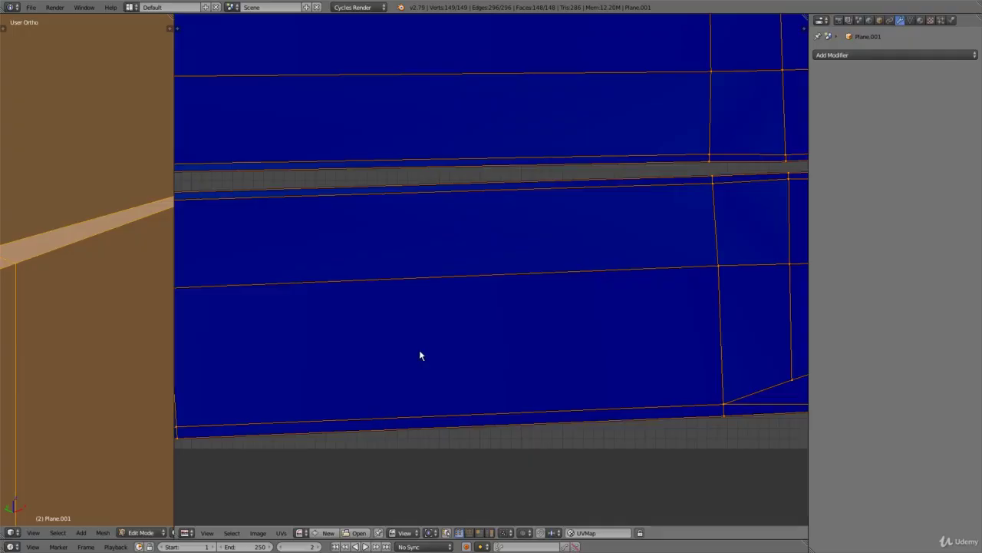
middle_drag(383, 340, 481, 340)
key(g)
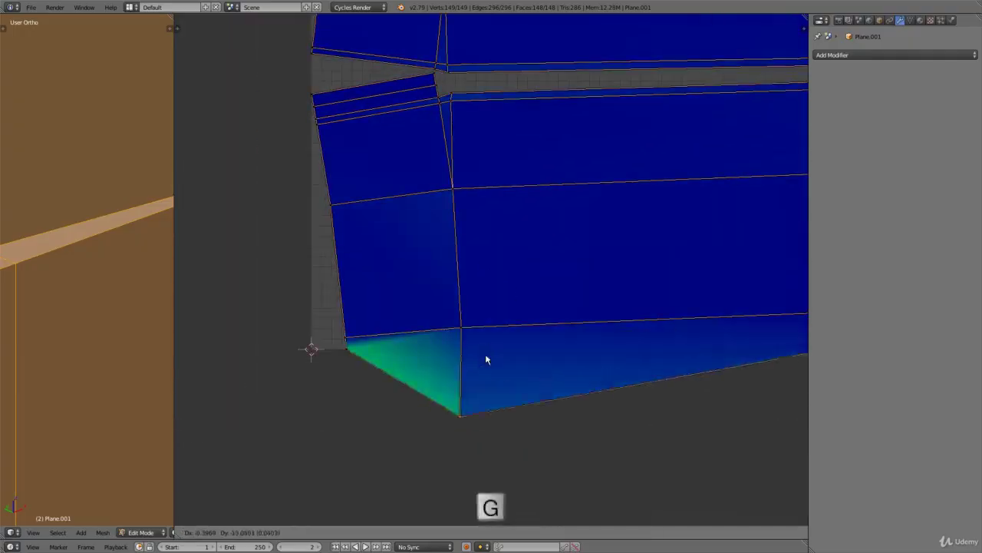
click(486, 358)
scroll(486, 360, up, 1)
scroll(463, 387, up, 1)
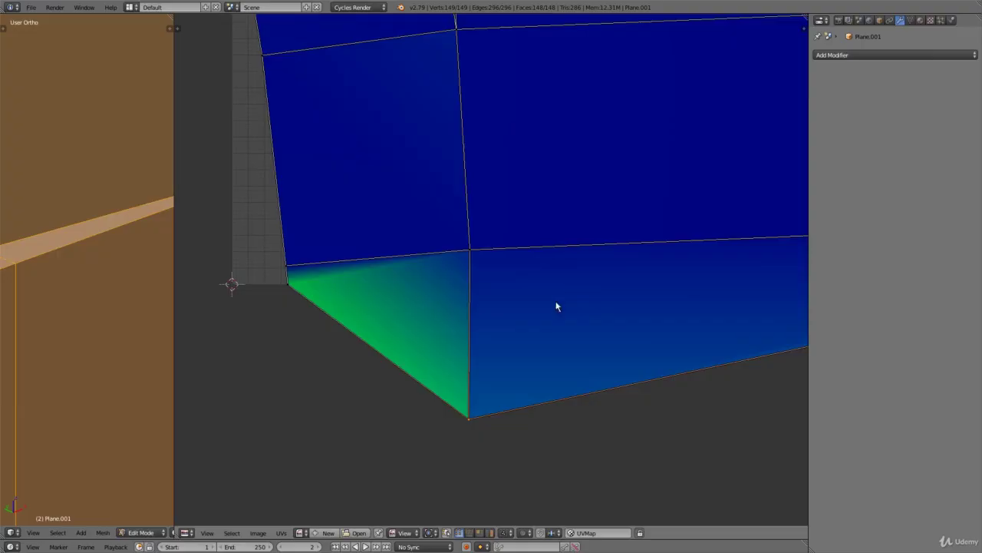
key(ctrl+z)
Examine the stretch colouring around the notch at the blade's base and across both halves of the UV layout.
scroll(519, 159, down, 3)
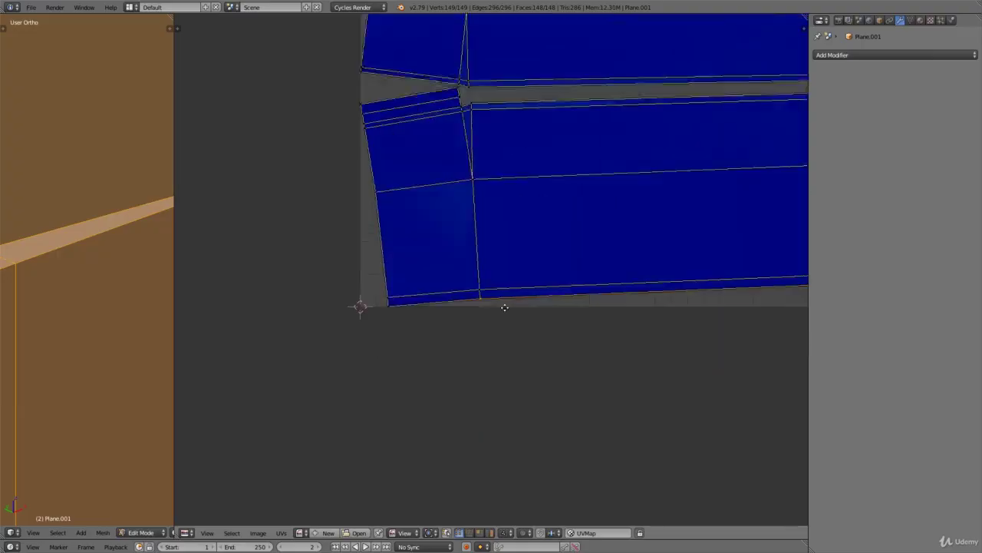
scroll(482, 207, up, 3)
scroll(444, 148, up, 6)
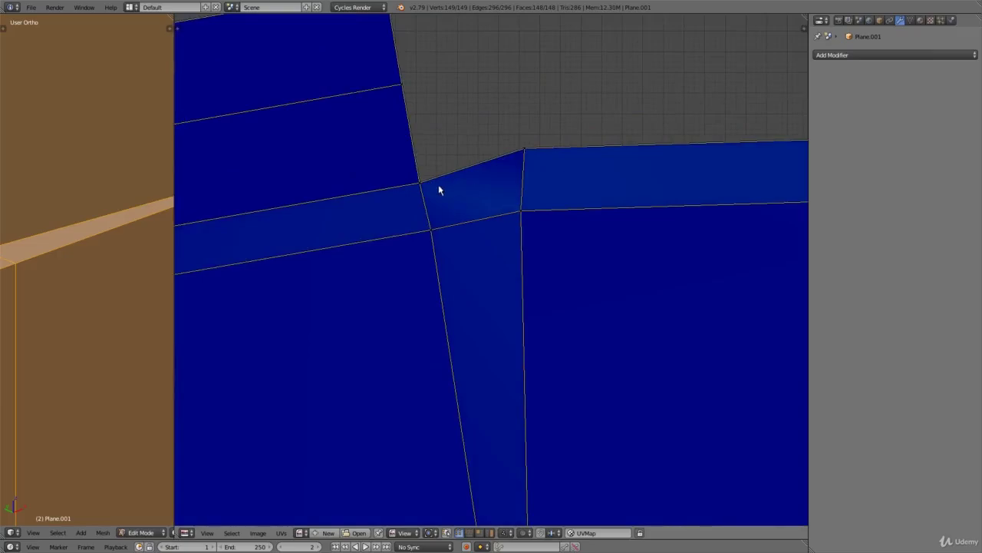
scroll(438, 188, down, 2)
scroll(438, 191, down, 4)
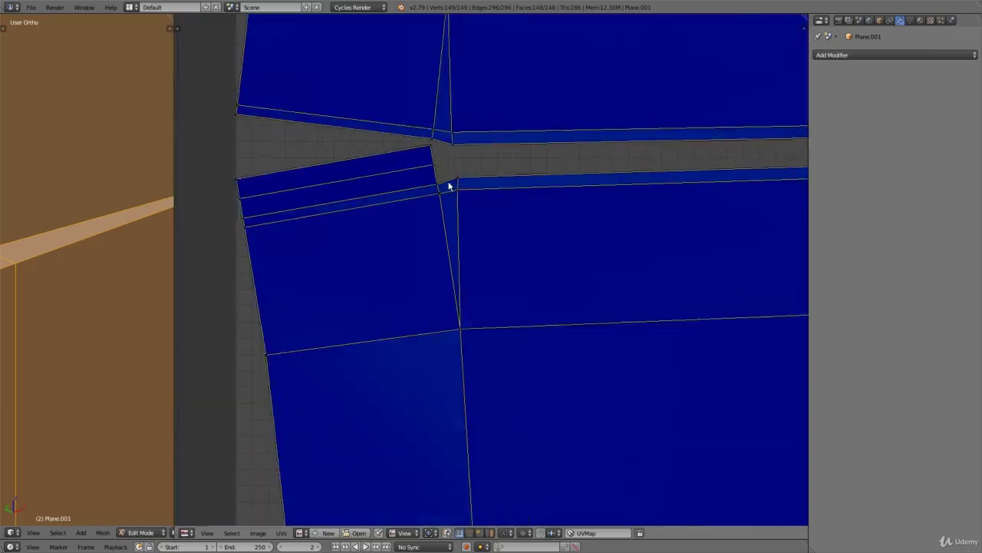
scroll(375, 224, down, 5)
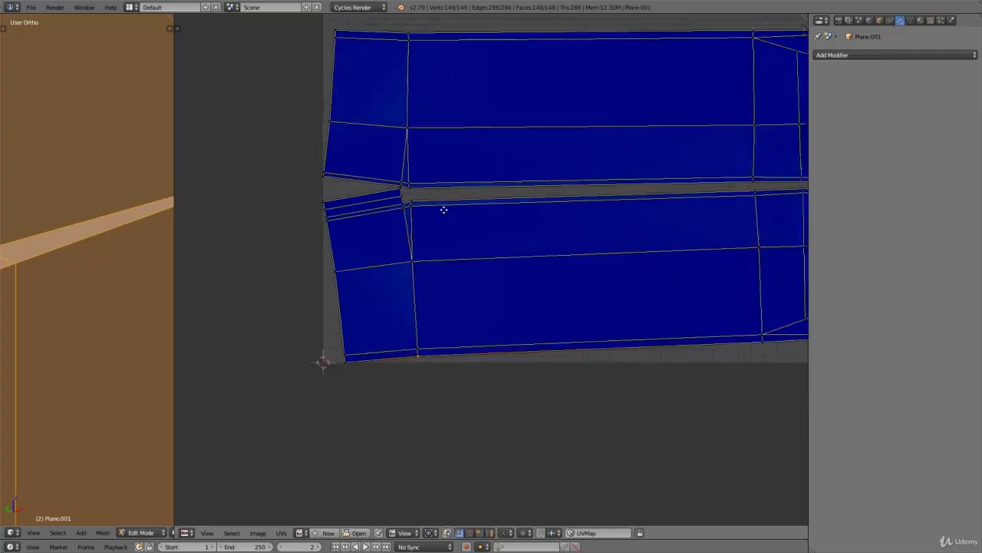
middle_drag(464, 217, 422, 248)
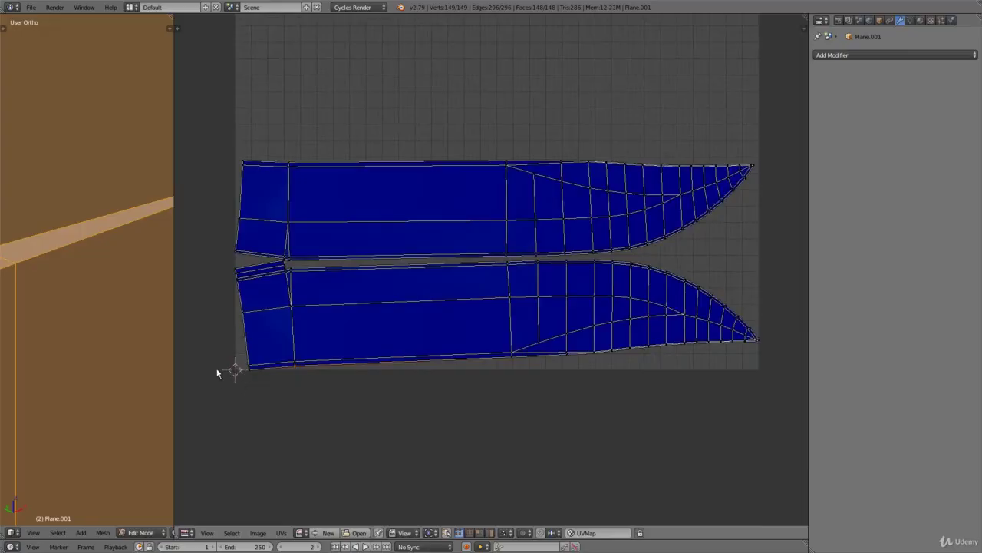
scroll(488, 262, down, 2)
middle_drag(490, 263, 480, 328)
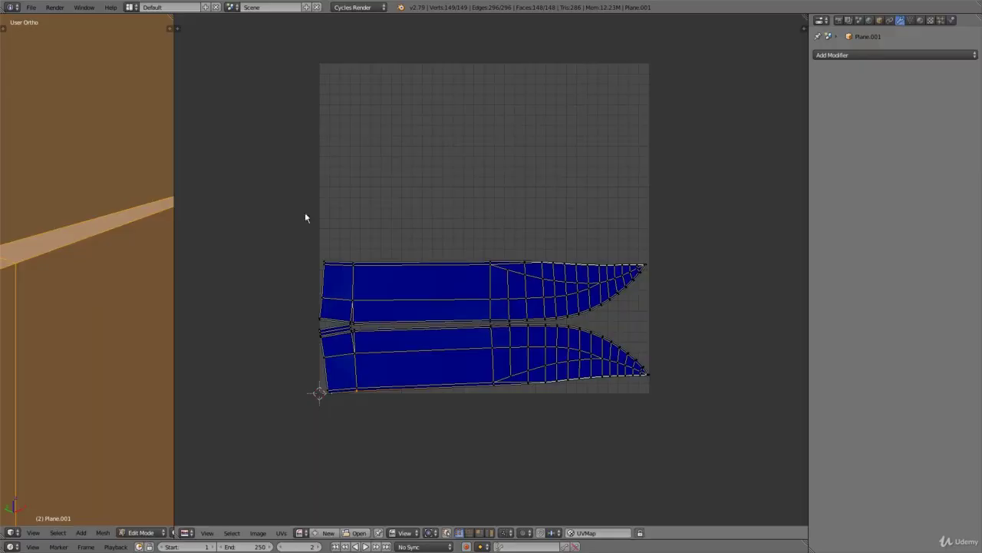
Enlarge the 3D viewport beside the UV editor and bring the whole knife into view.
click(175, 239)
drag(175, 223, 495, 210)
scroll(274, 274, down, 6)
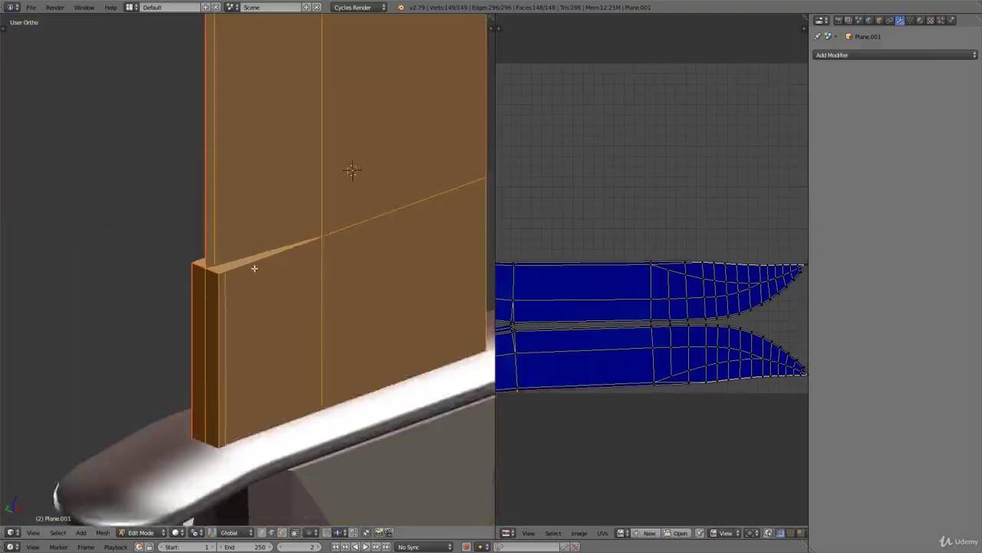
scroll(247, 296, down, 5)
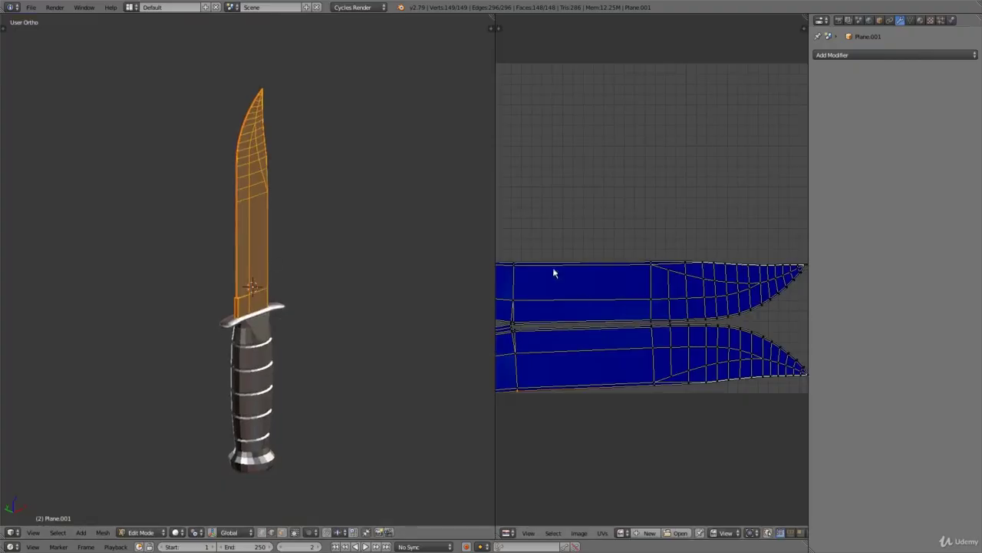
Return to Object Mode, show the knife in wireframe, and join the blade, guard and handle into one object.
scroll(646, 223, down, 2)
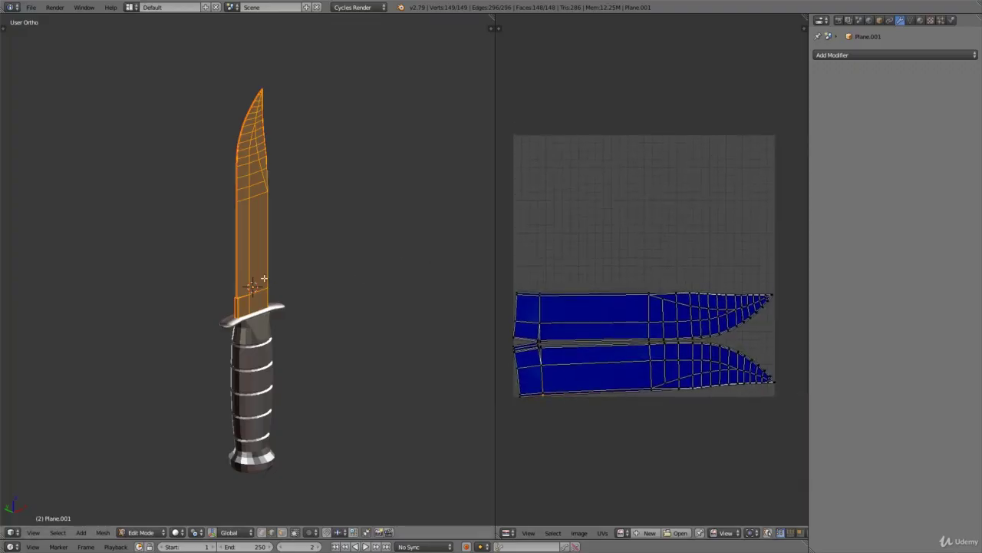
key(Tab)
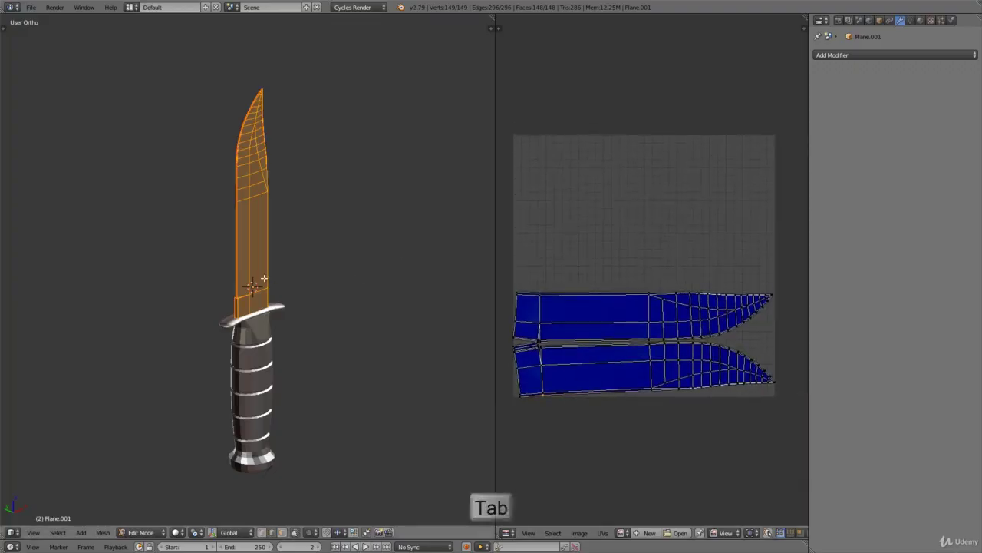
key(z)
key(a)
key(a)
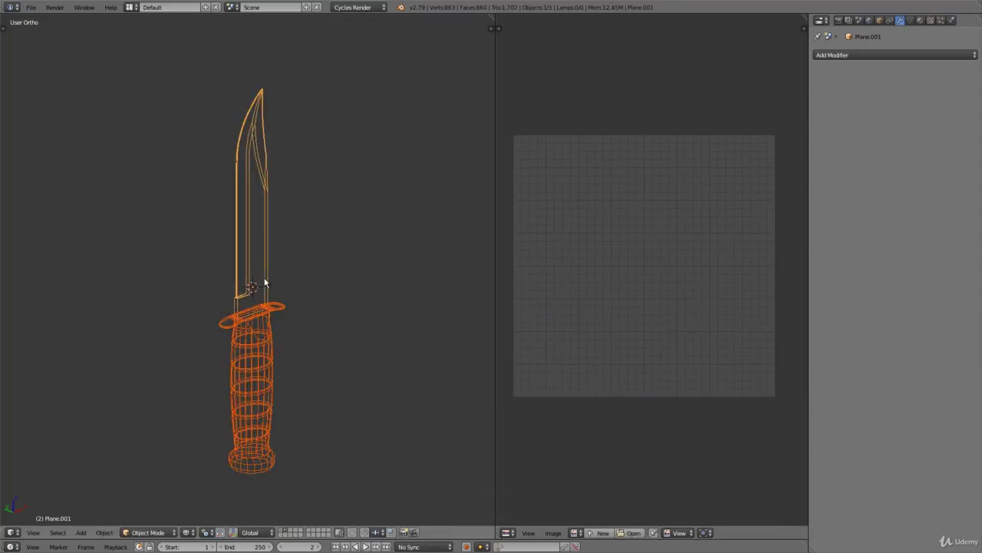
key(ctrl+j)
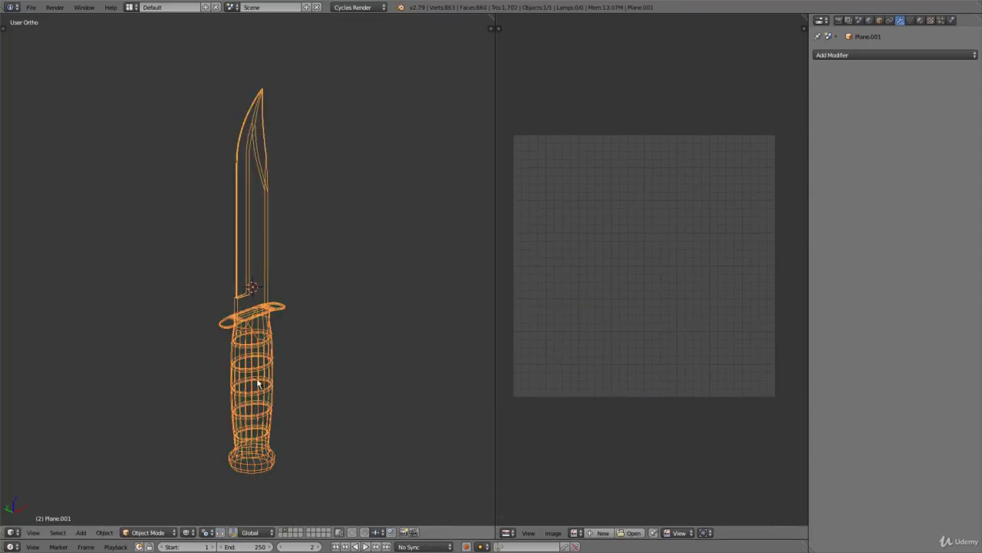
Unwrap the entire joined knife mesh in Edit Mode so all its parts share one UV layout.
scroll(260, 380, up, 1)
key(Tab)
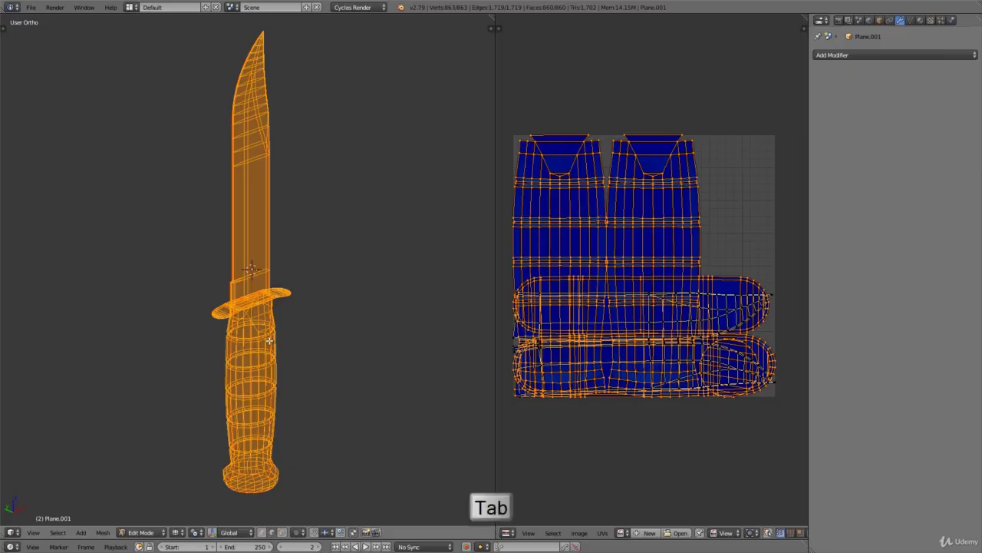
key(a)
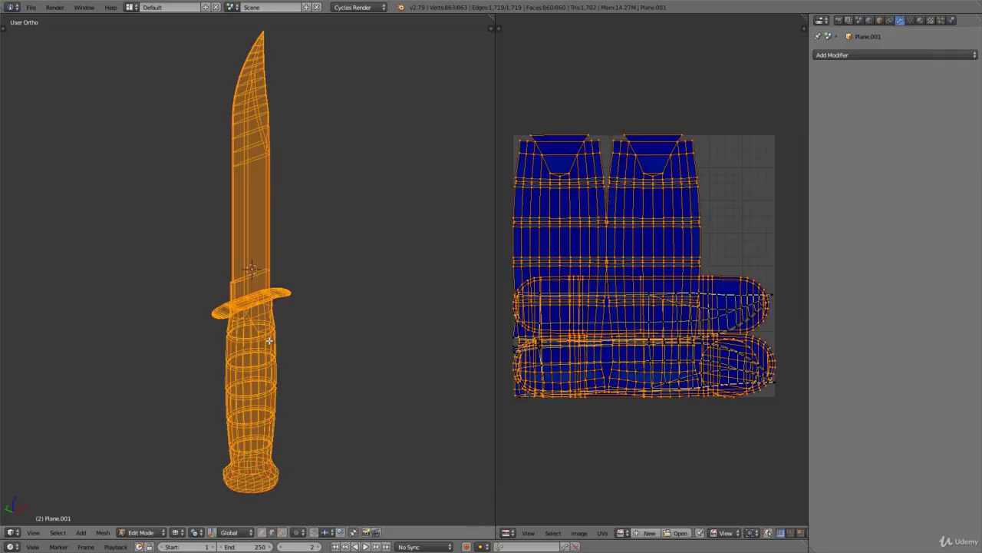
key(u)
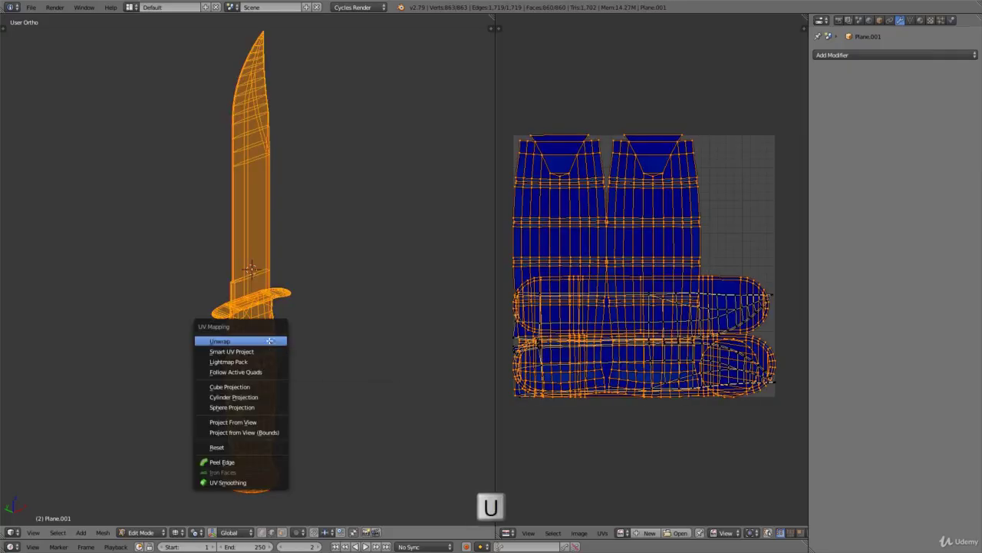
click(270, 341)
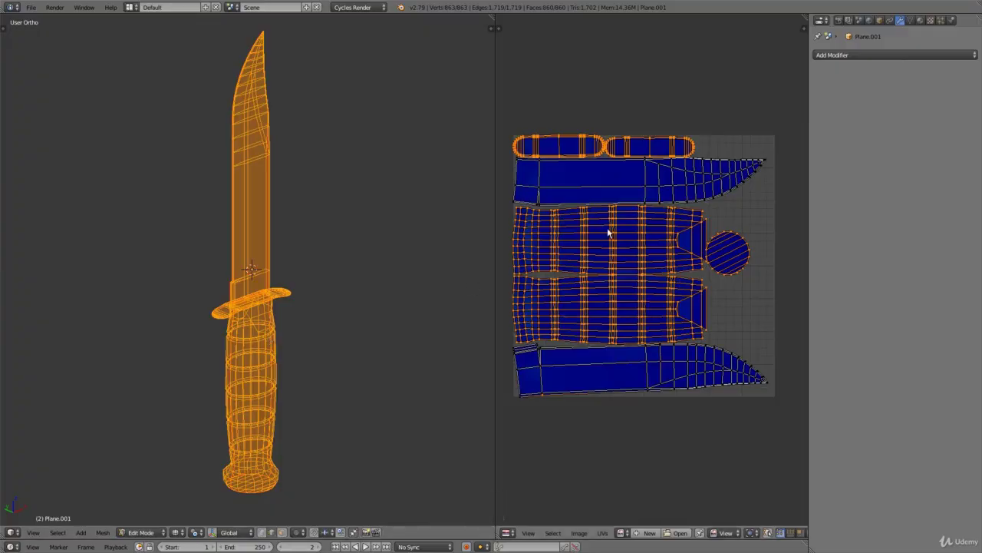
Maximize the UV editor and rotate all the UV islands 90 degrees counterclockwise so the blade tips point up.
key(ctrl+Up)
scroll(565, 253, up, 4)
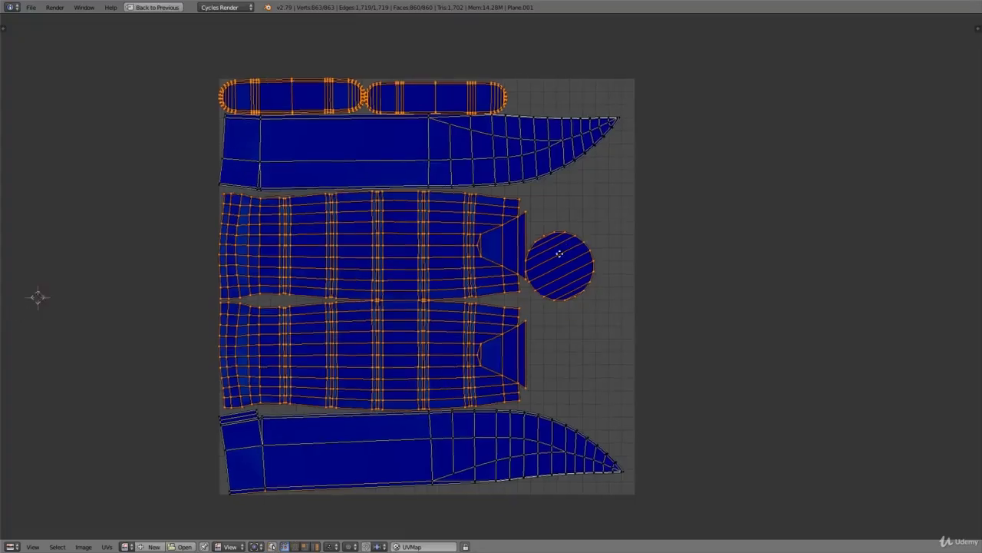
middle_drag(564, 247, 588, 236)
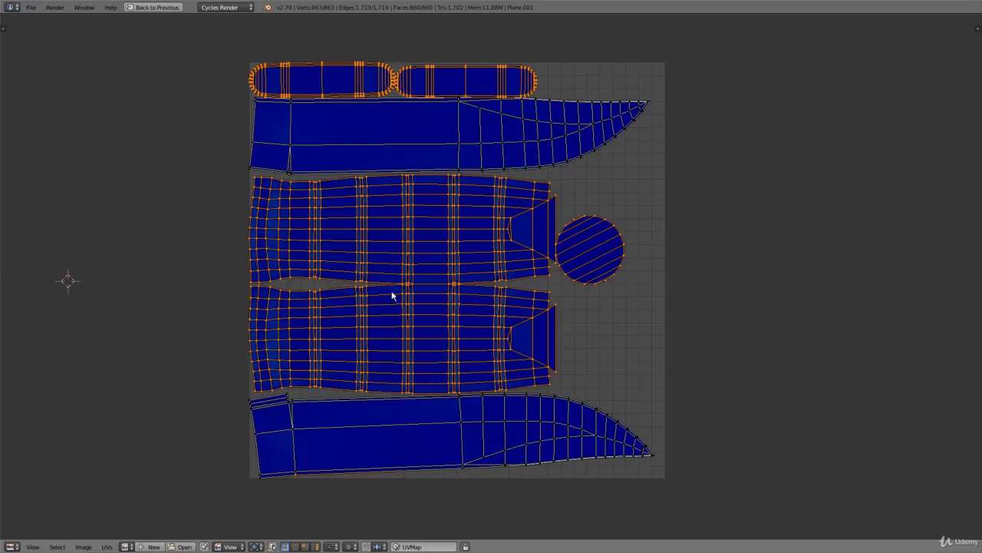
key(a)
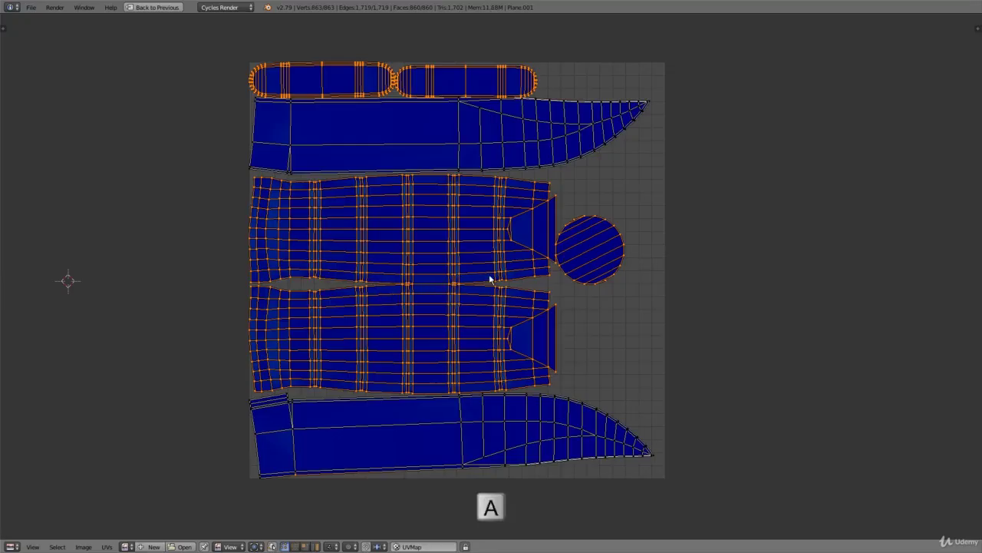
key(a)
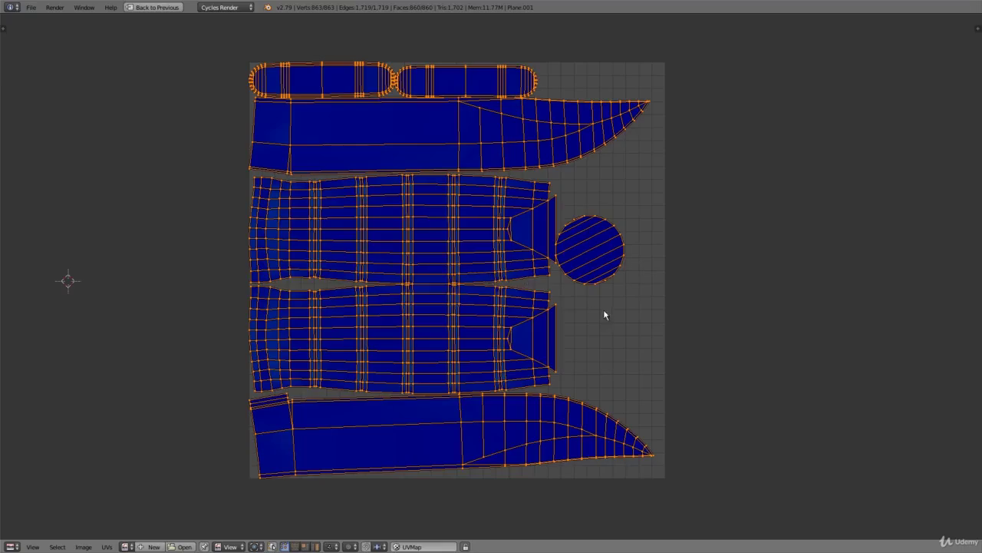
key(r)
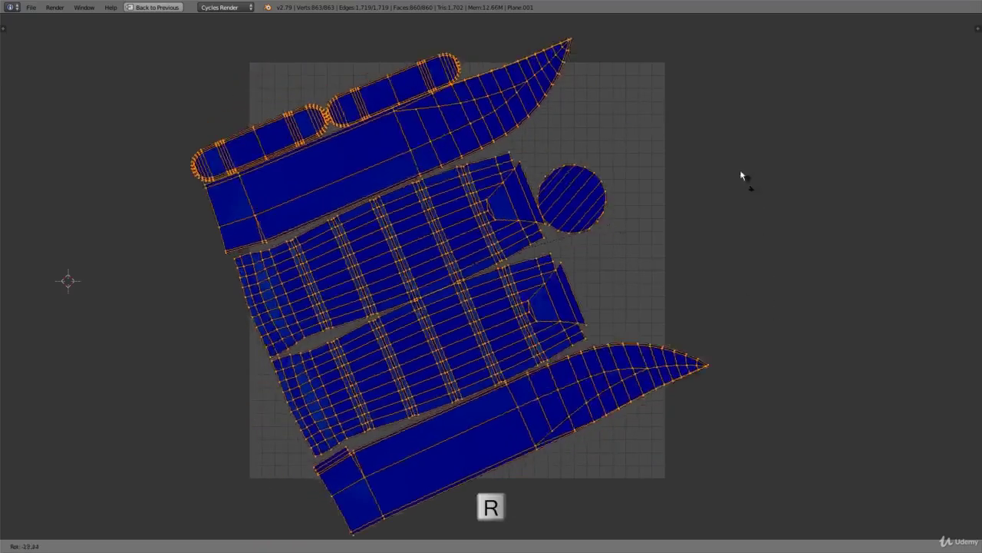
mouse_move(483, 76)
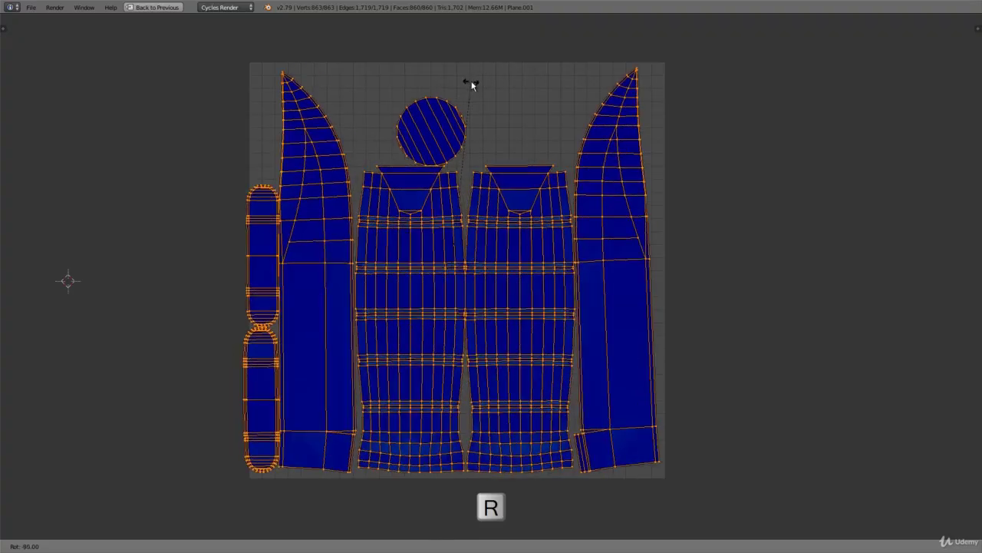
click(472, 85)
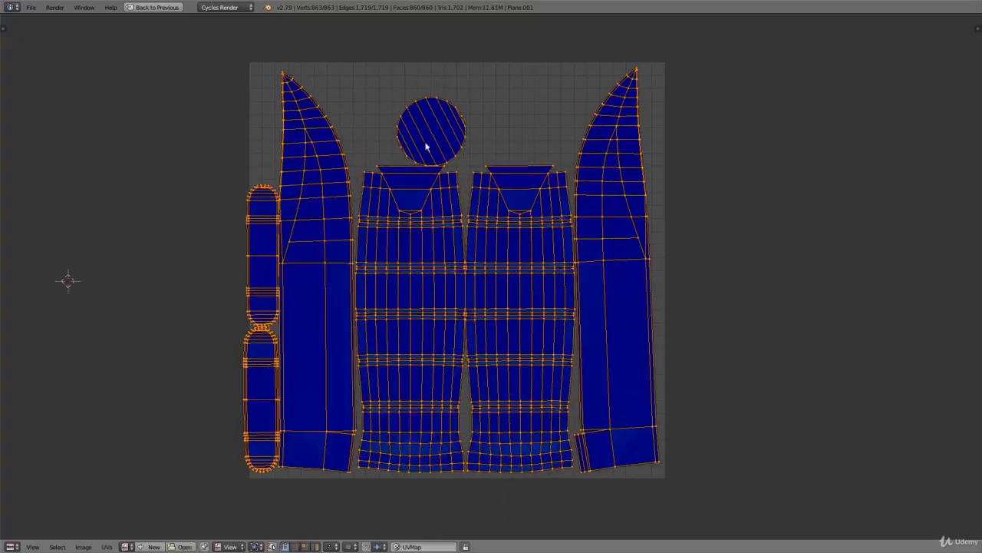
Place the two guard islands side by side, then move both above the handle islands, partly outside the UV square.
key(a)
key(l)
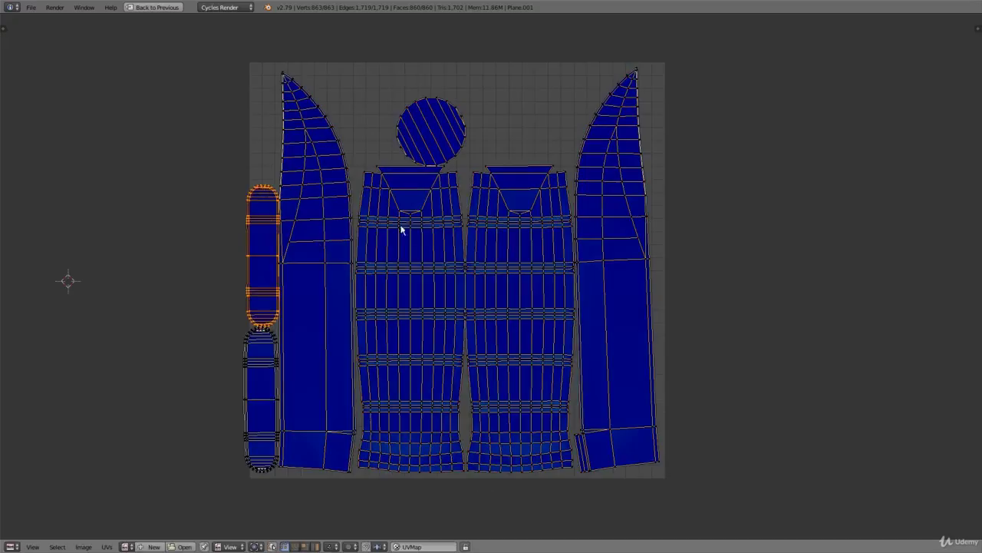
key(g)
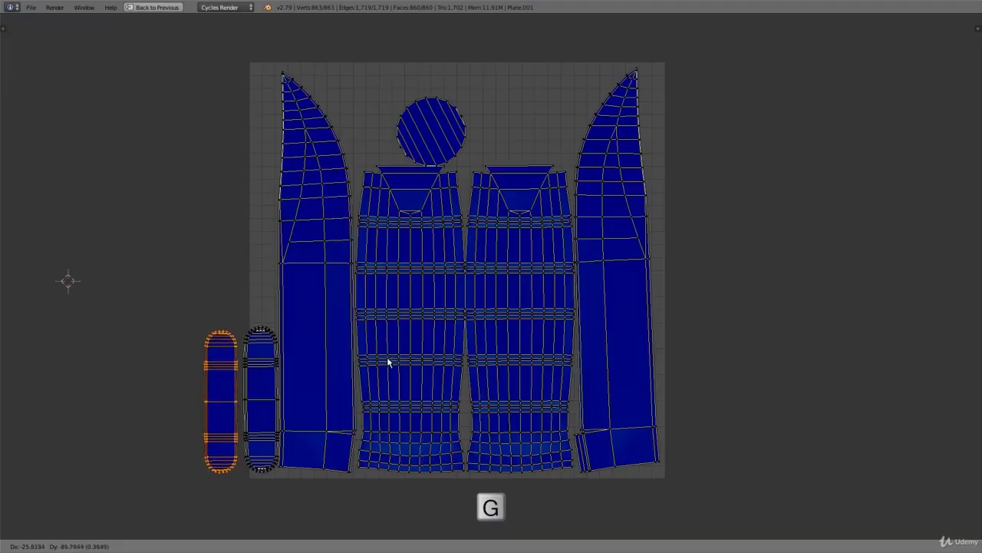
click(386, 360)
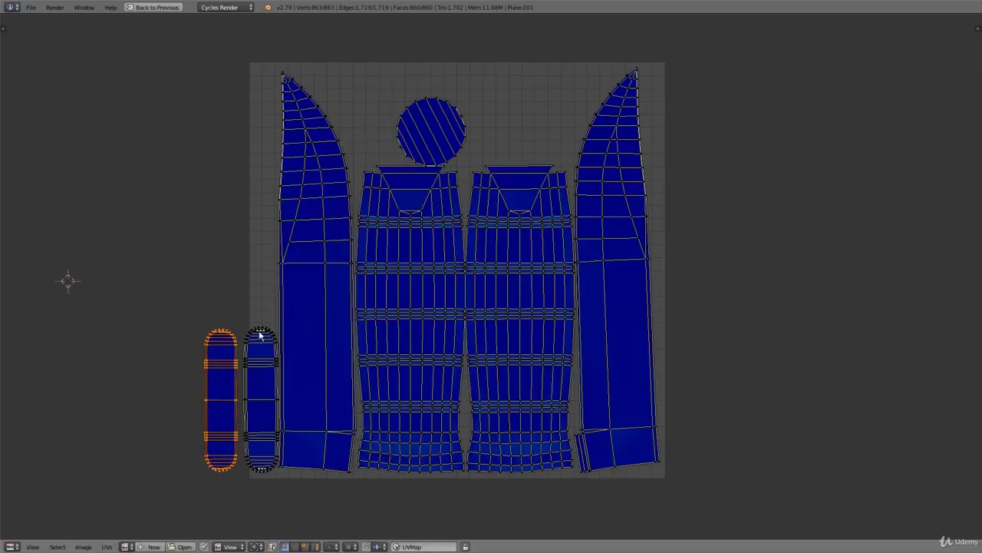
key(shift+l)
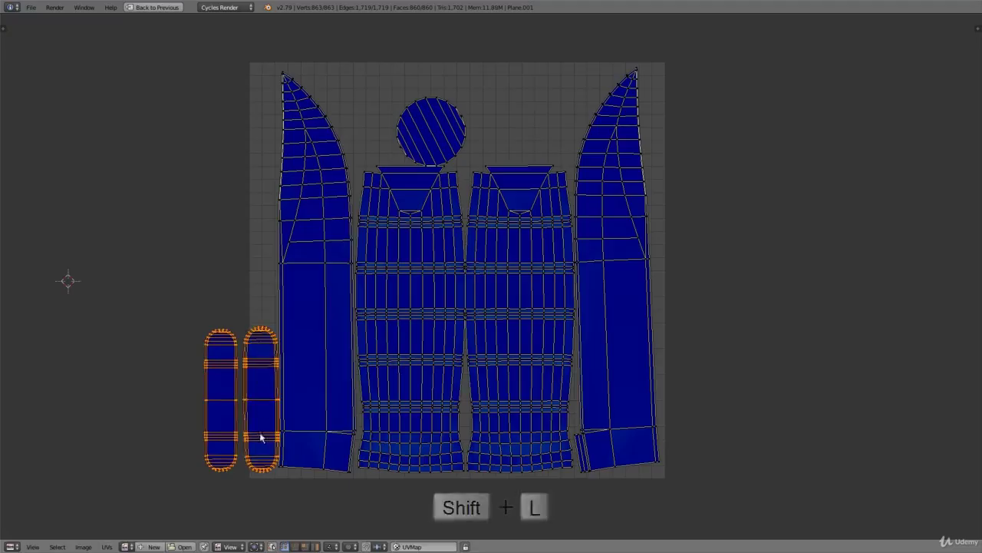
key(g)
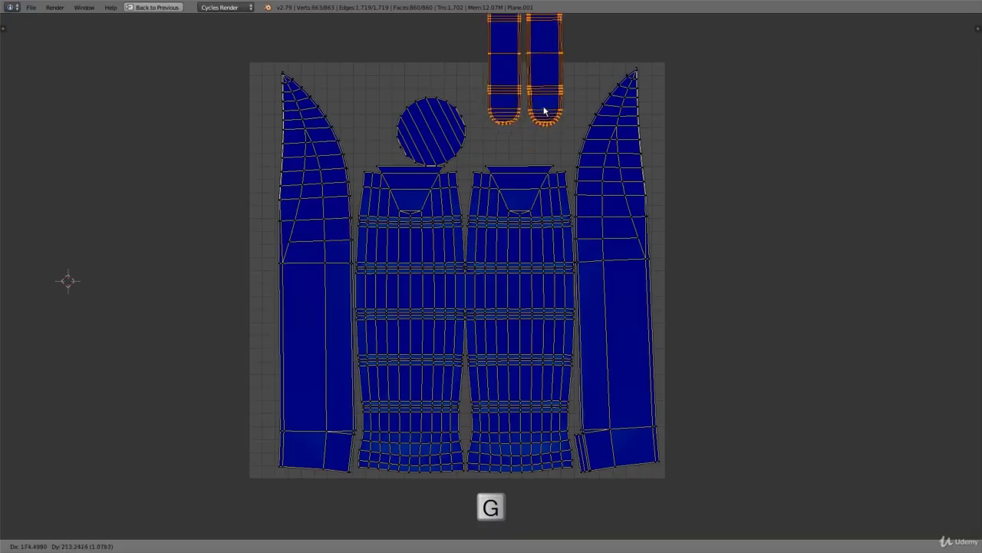
click(545, 111)
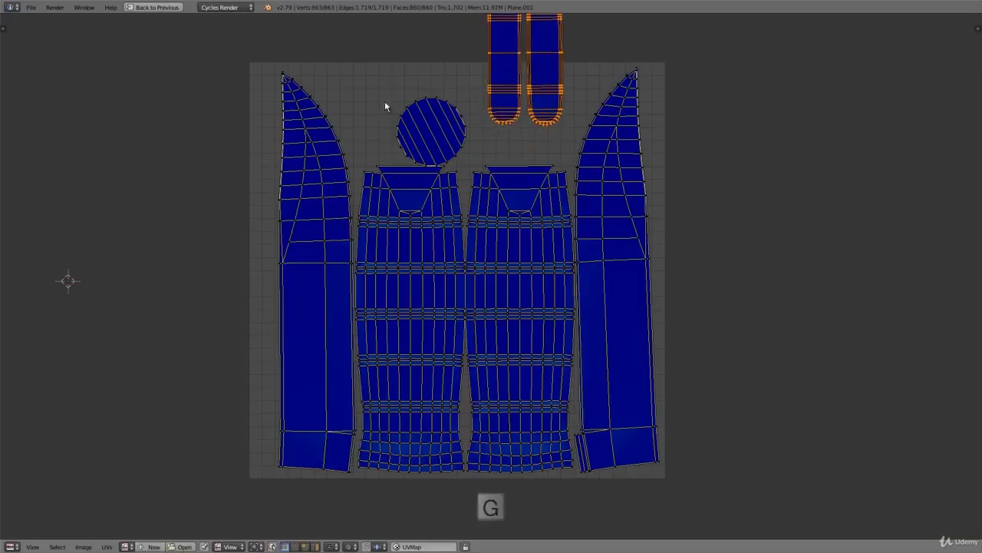
Move the left blade island along X to just inside the left edge of the UV square.
key(l)
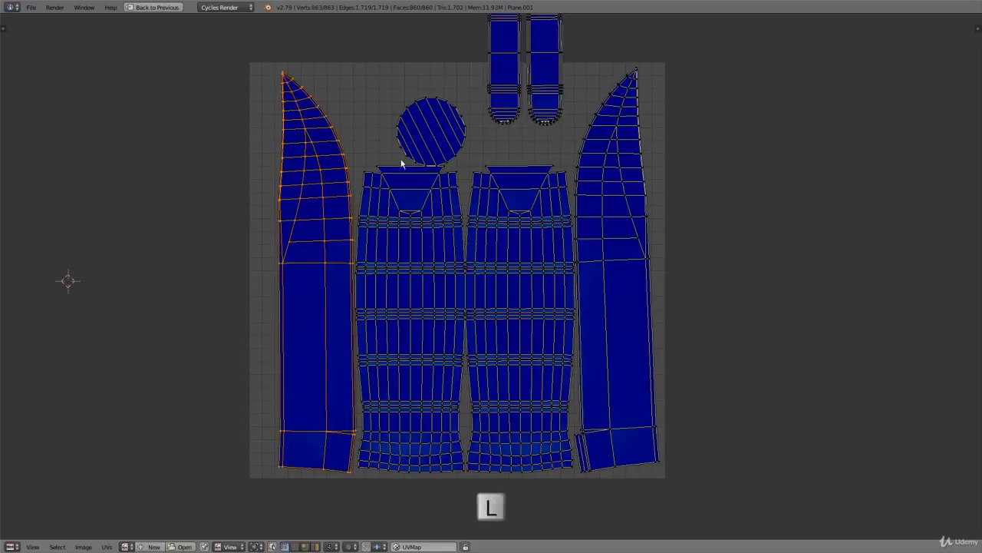
key(g)
key(x)
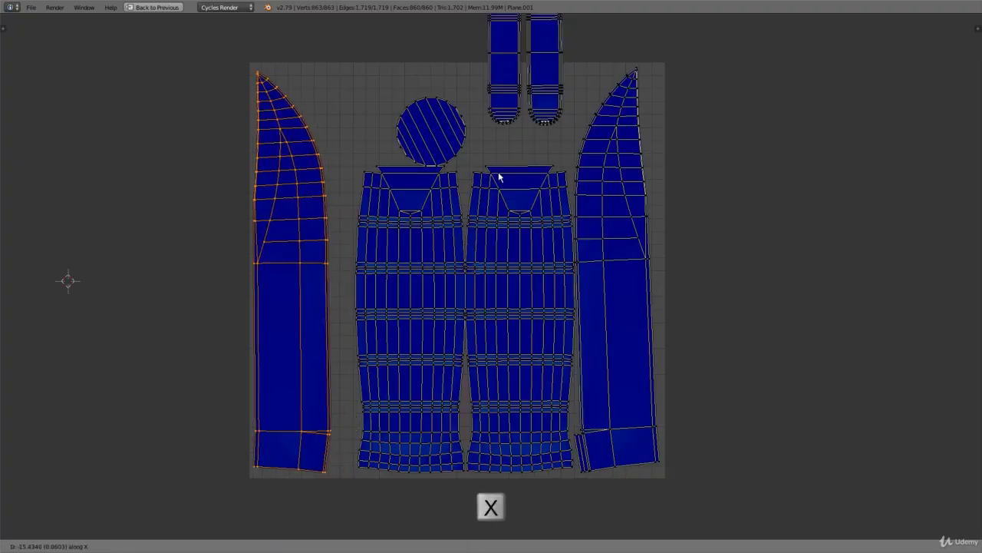
click(498, 178)
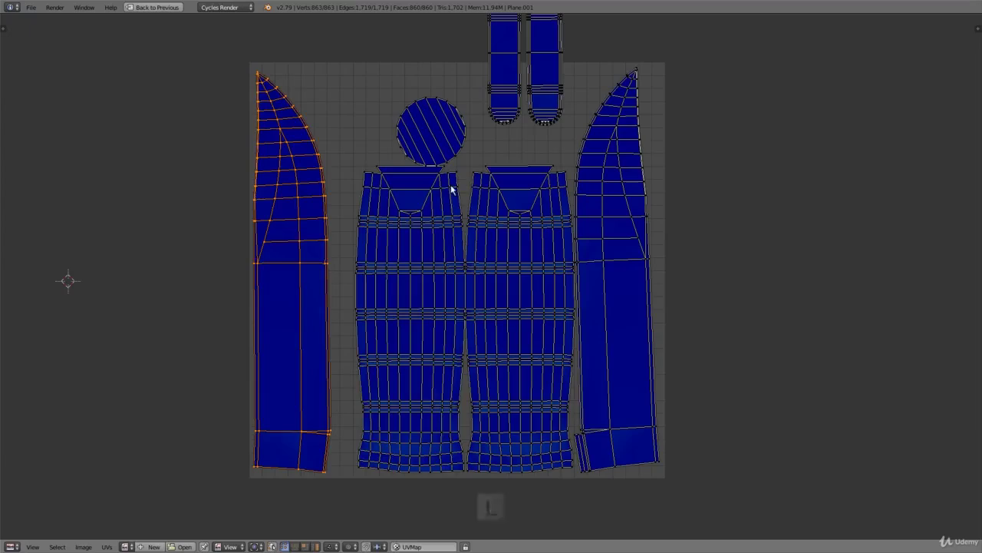
Shift the two handle islands left along X to leave gaps between them and the blade islands.
key(l)
key(g)
key(x)
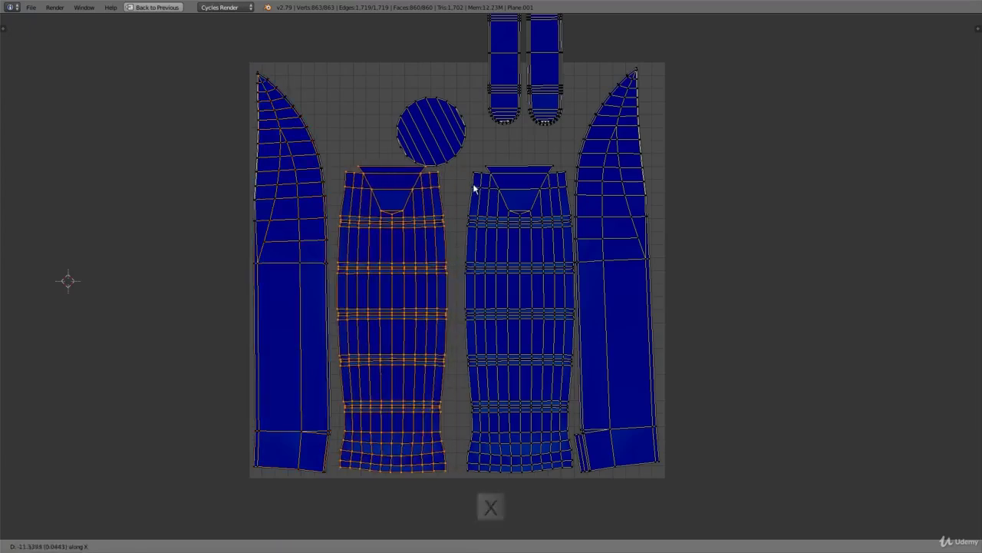
click(474, 188)
key(l)
key(g)
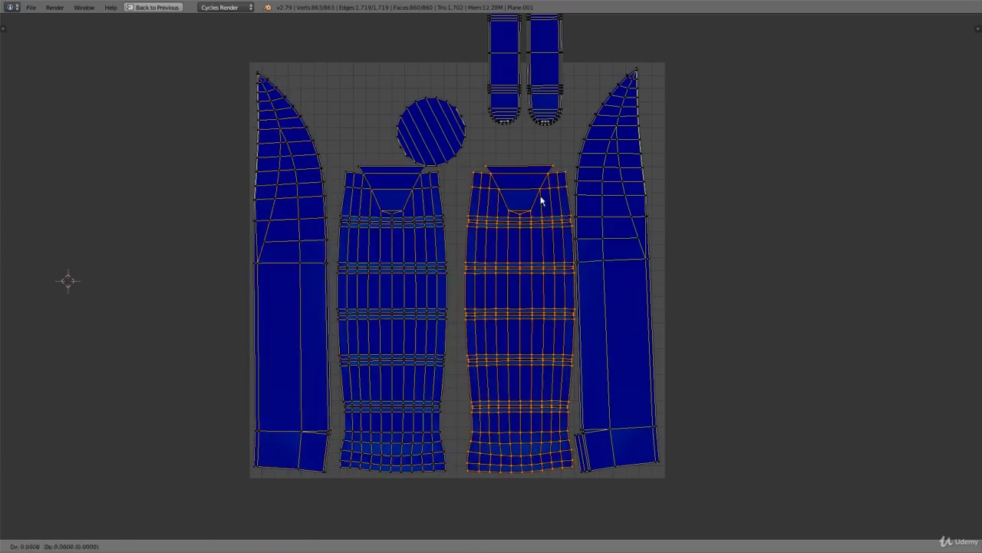
key(x)
click(530, 202)
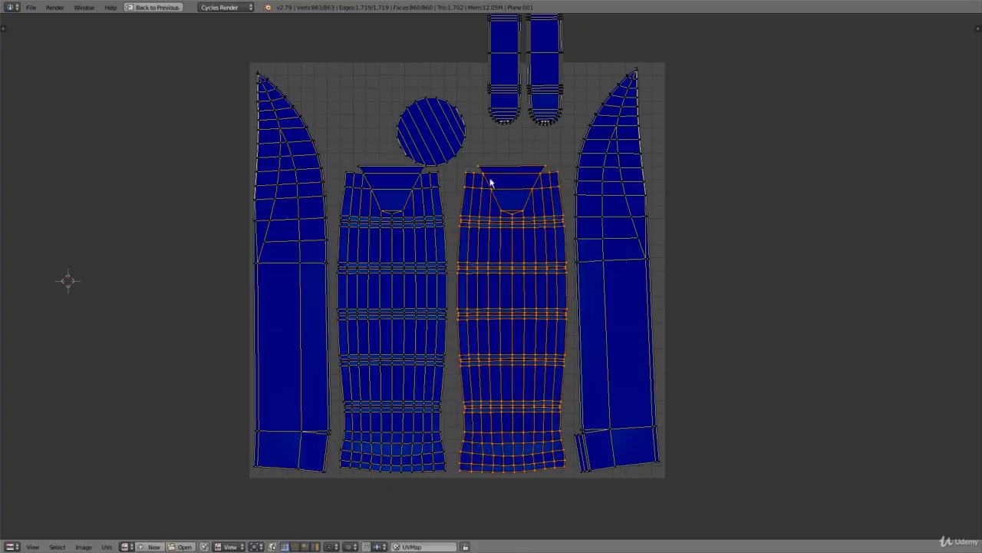
Move the circular pommel island up and left, beside the left blade island's tip and clear of the handle islands.
key(l)
right_click(463, 139)
key(g)
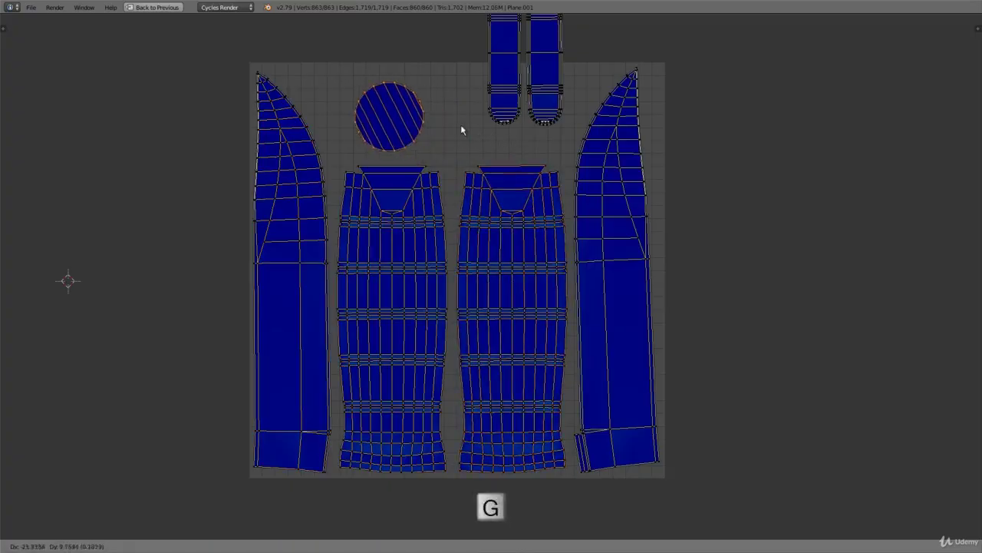
click(442, 121)
Rotate both guard islands 90 degrees and place them stacked above the handle islands, between the circle and the right blade island.
right_click(498, 118)
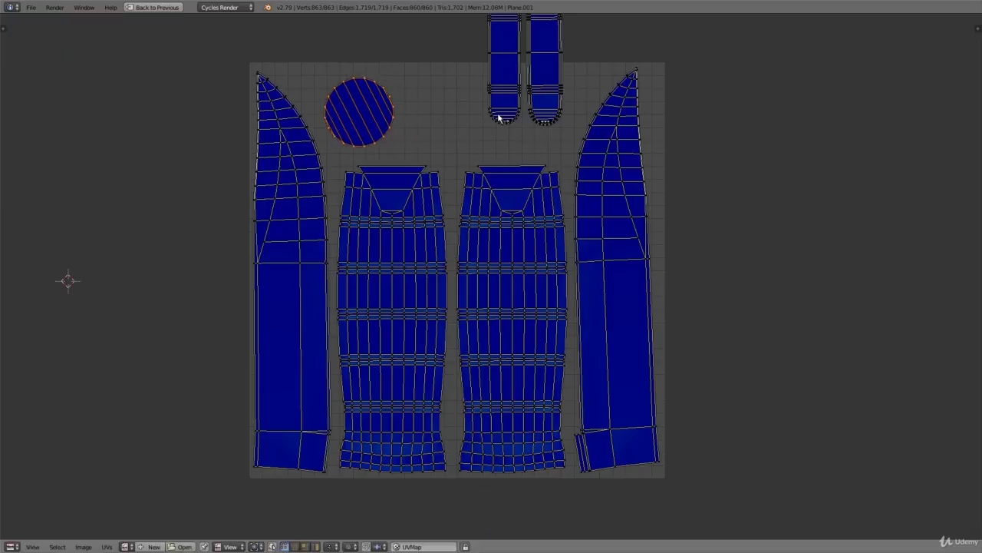
key(l)
shift+right_click(537, 122)
key(l)
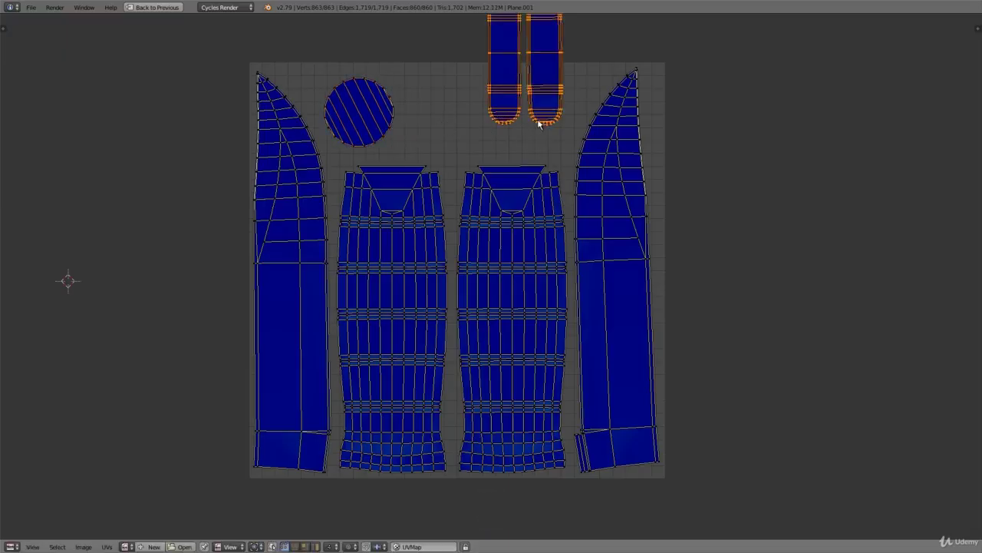
key(r)
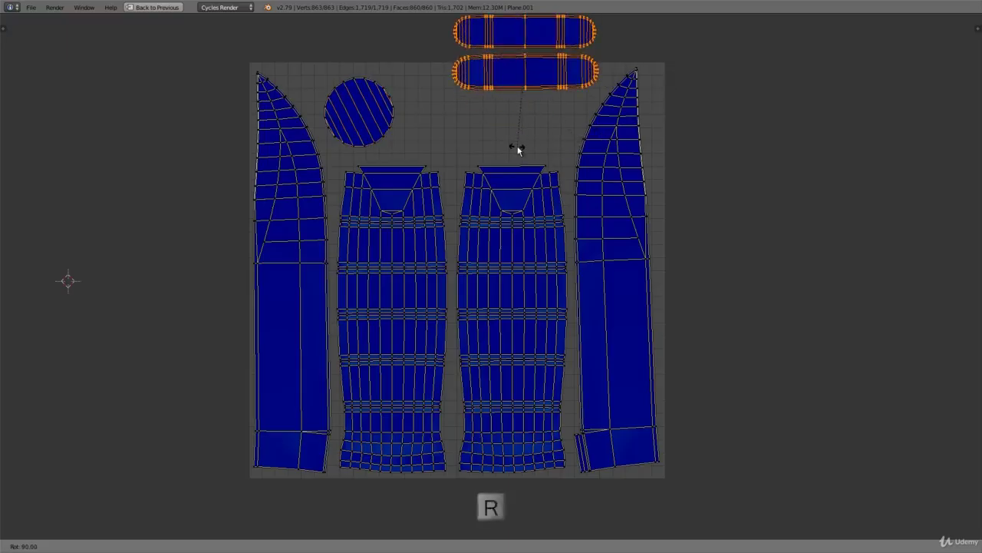
click(518, 150)
key(g)
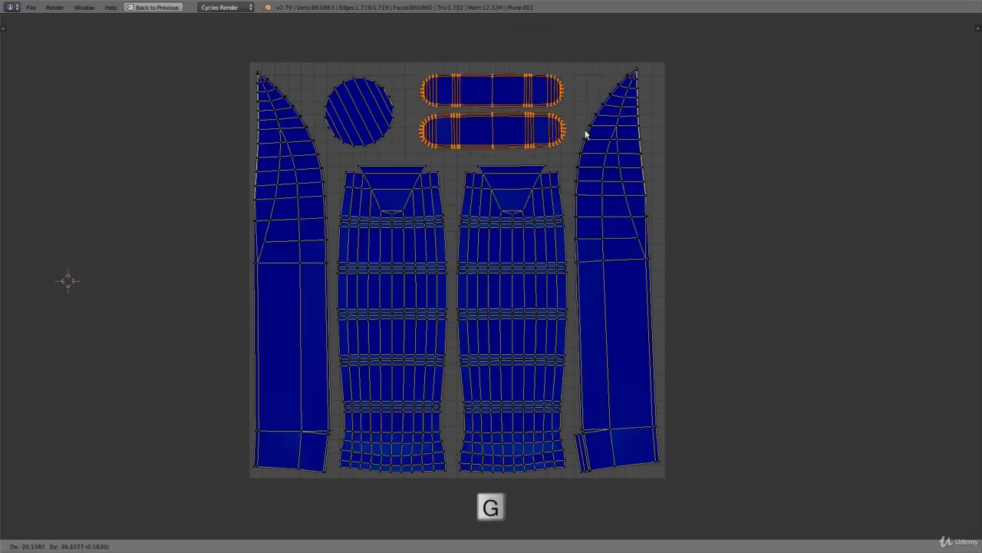
click(581, 136)
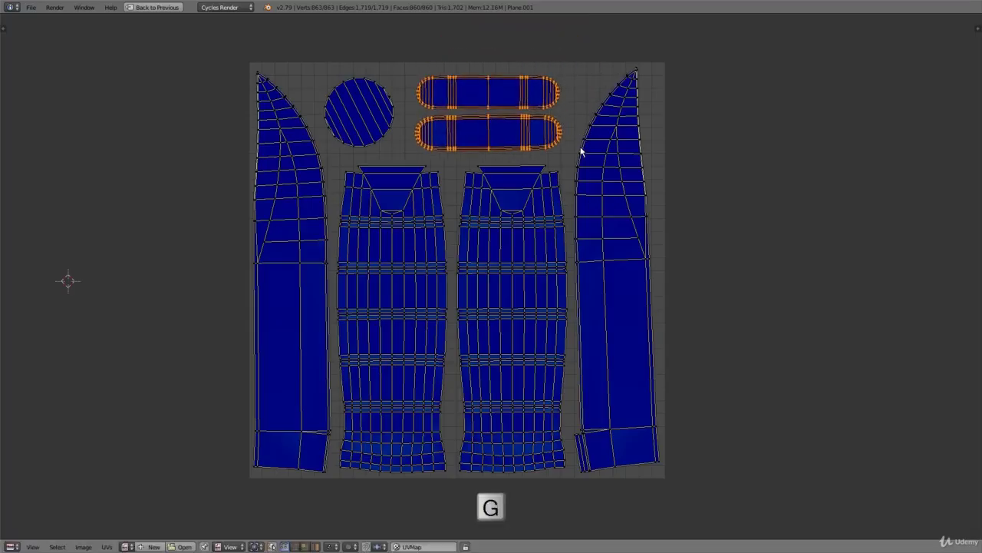
Restore the split layout, separate the knife mesh by loose parts, and return to Object Mode.
key(ctrl+Up)
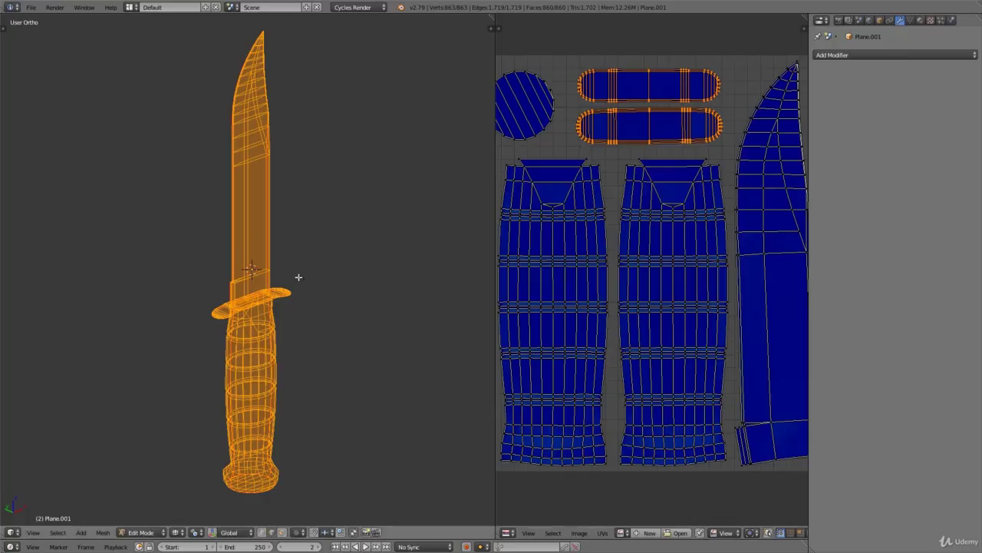
key(p)
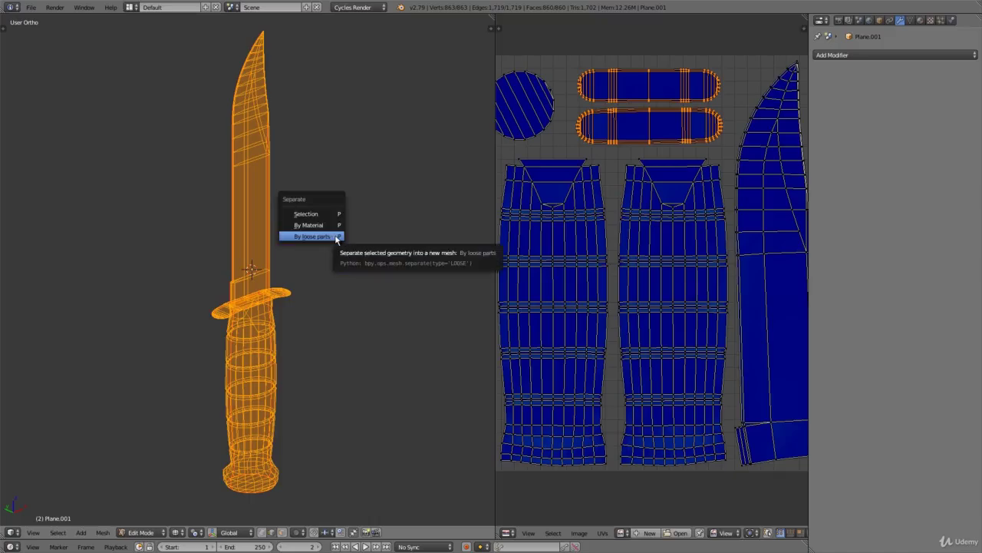
click(335, 237)
key(Tab)
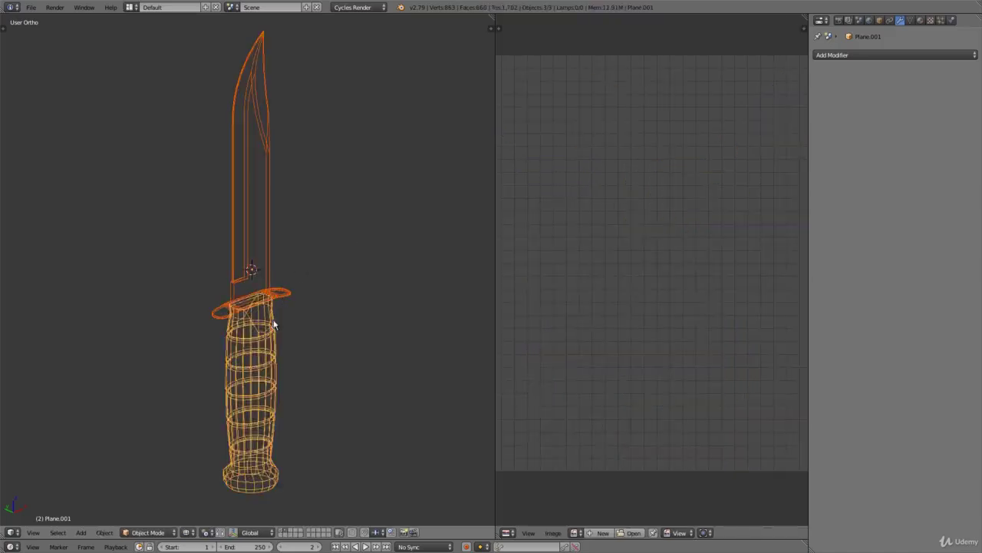
Select the separated handle and check its UV islands in Edit Mode.
right_click(277, 296)
right_click(276, 283)
right_click(274, 328)
key(Tab)
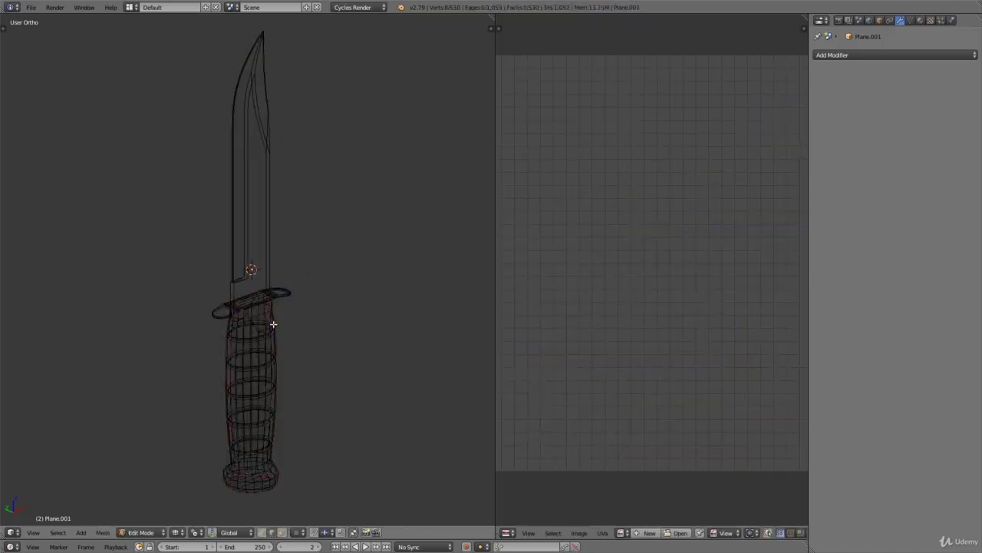
key(a)
scroll(547, 274, down, 2)
scroll(632, 259, up, 1)
ctrl+scroll(657, 226, left, 2)
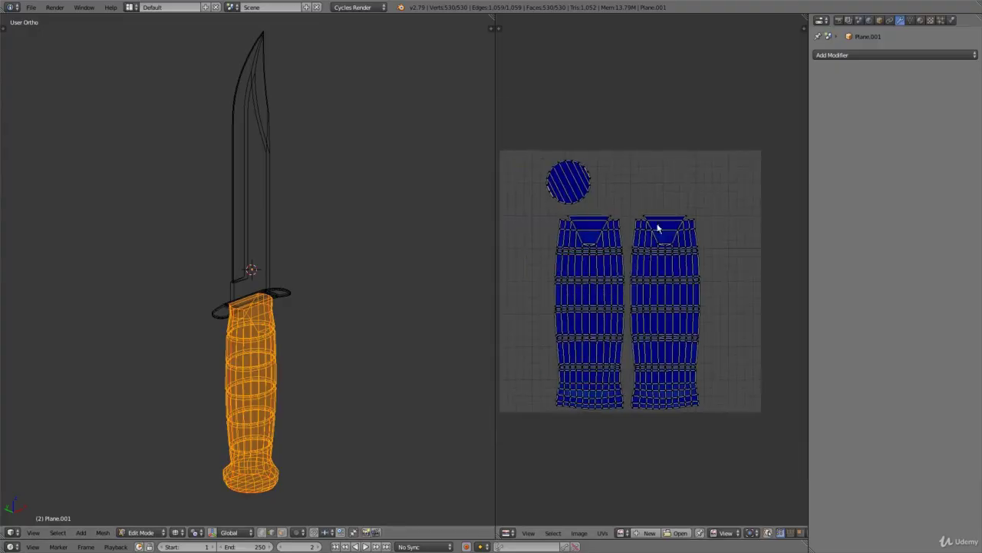
ctrl+scroll(650, 281, left, 1)
Check the guard's UV islands in Edit Mode, then select the blade and briefly enter its Edit Mode.
key(Tab)
right_click(282, 293)
key(Tab)
key(a)
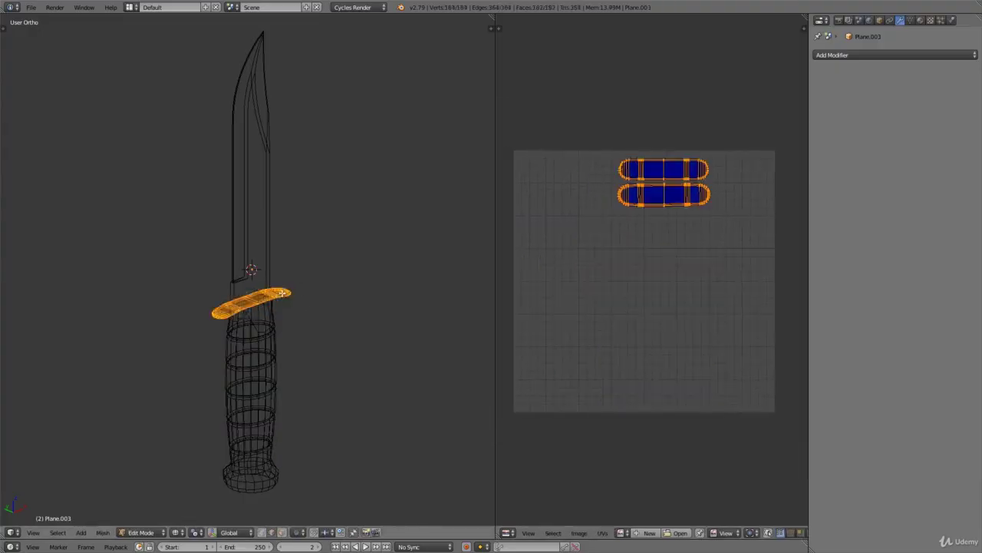
key(Tab)
right_click(265, 264)
key(Tab)
key(Tab)
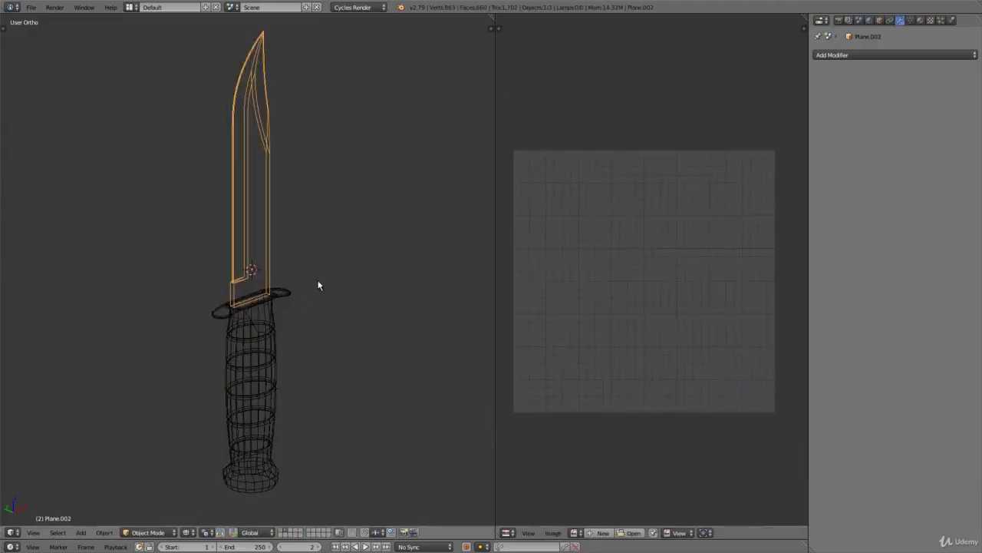